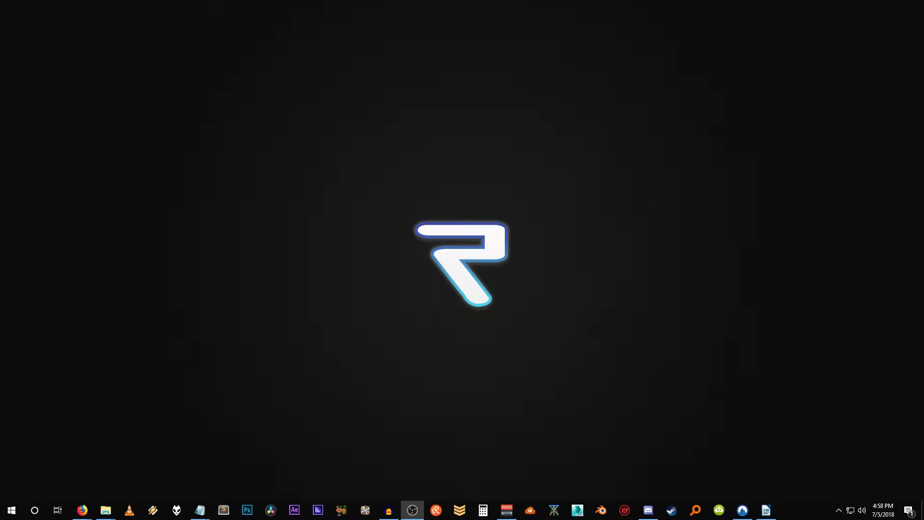
# Copy the track name BGM_SpBattle_Golem_main from line 19 of the BOTW track list in Pastebin
pyautogui.hotkey('alt', 'Tab')
pyautogui.moveTo(549, 52); pyautogui.dragTo(466, 75)
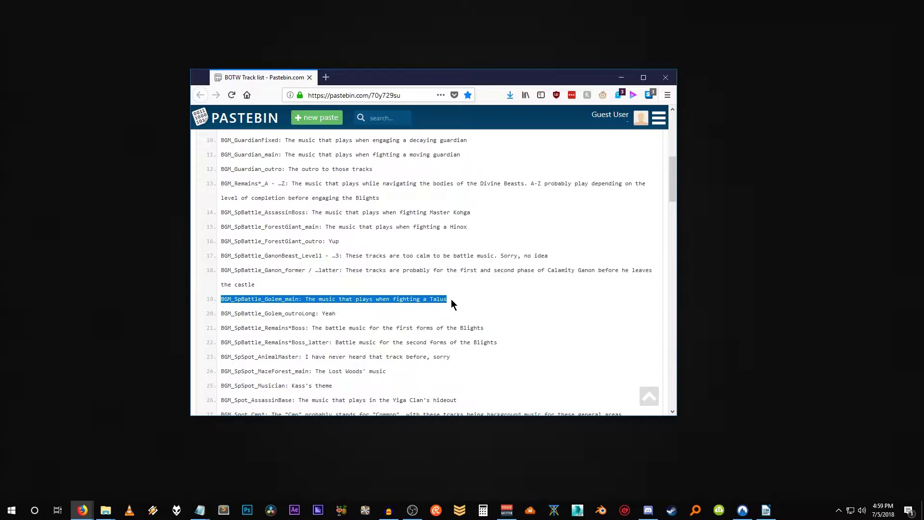
pyautogui.click(221, 301)
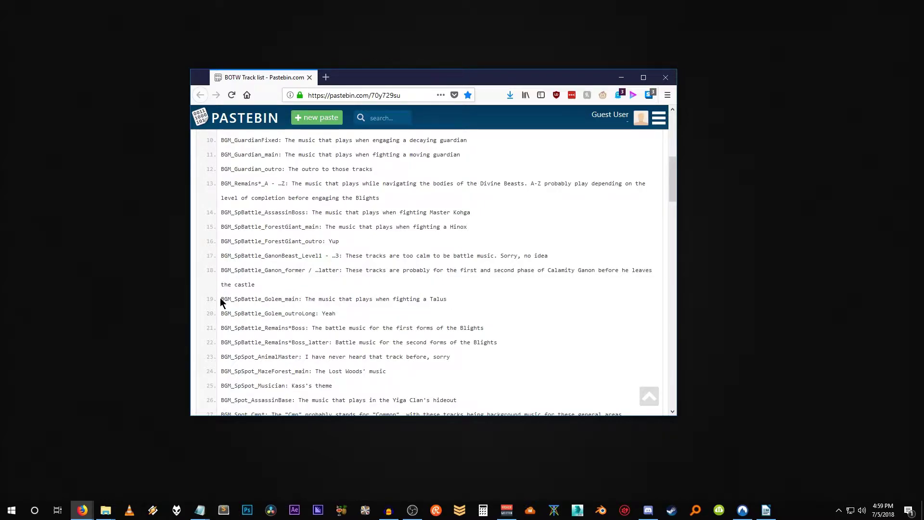
pyautogui.moveTo(221, 301); pyautogui.dragTo(299, 299)
pyautogui.hotkey('ctrl', 'c')
pyautogui.click(266, 295)
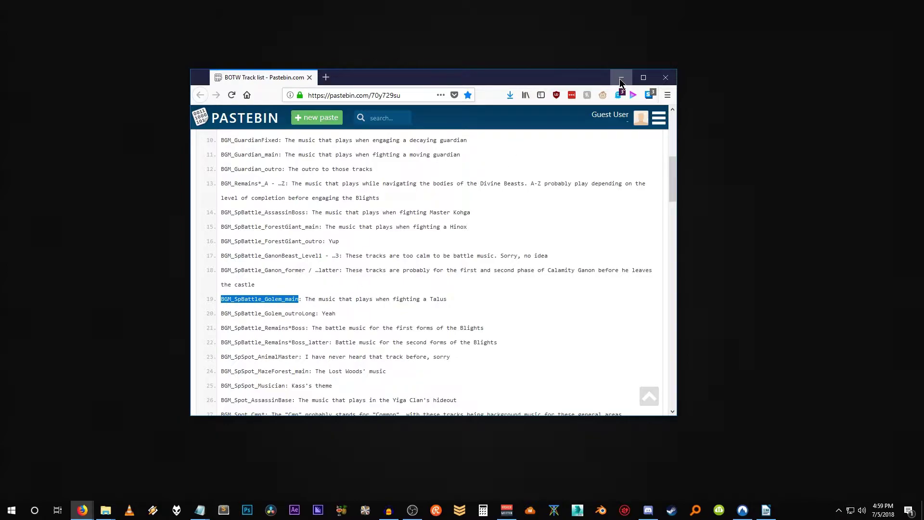
pyautogui.rightClick(231, 297)
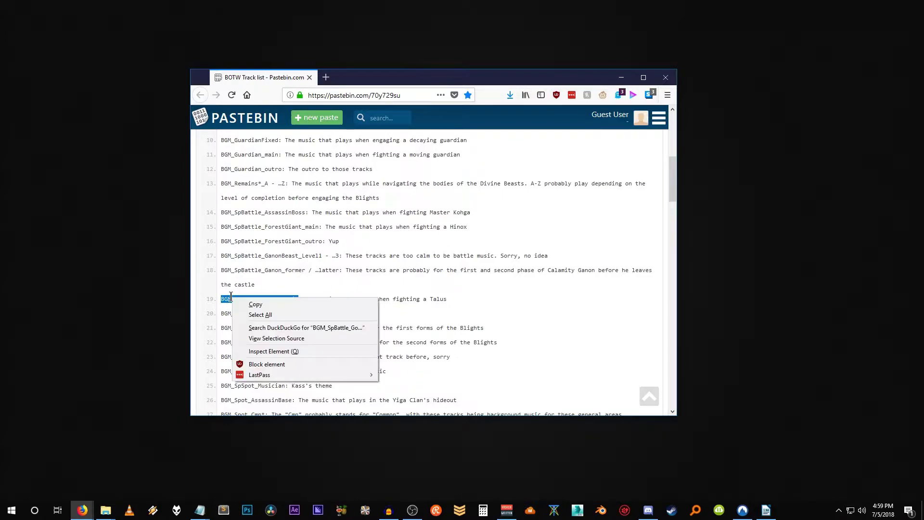
pyautogui.click(259, 303)
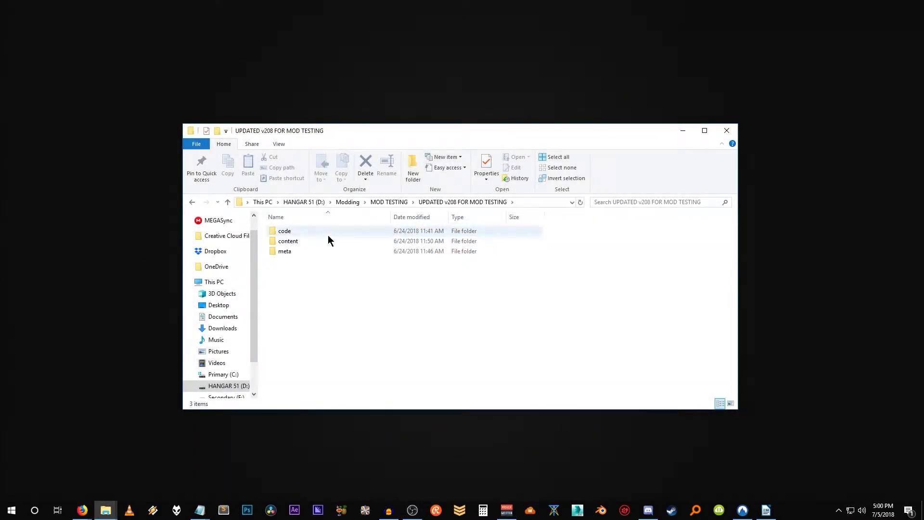
# Navigate into content\Sound\Resource\Stream in the game folder
pyautogui.doubleClick(287, 240)
pyautogui.scroll(-1, 336, 317)
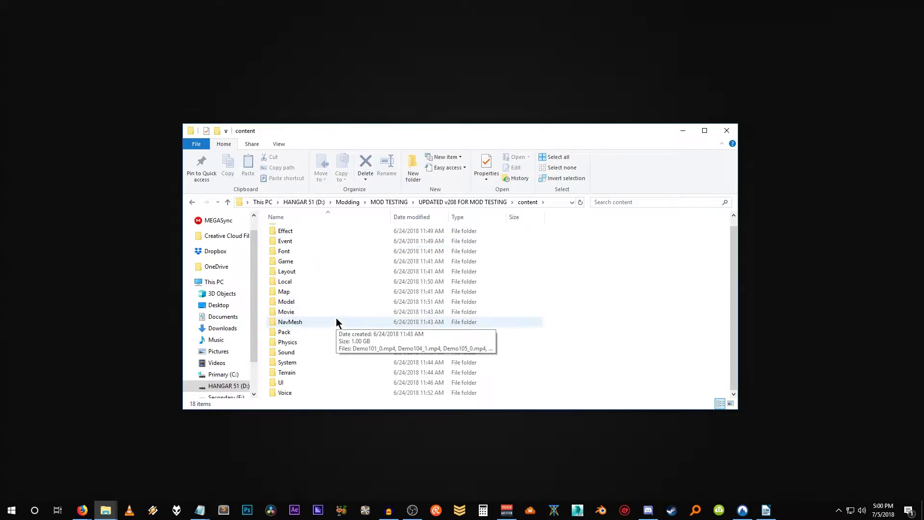
pyautogui.moveTo(315, 388)
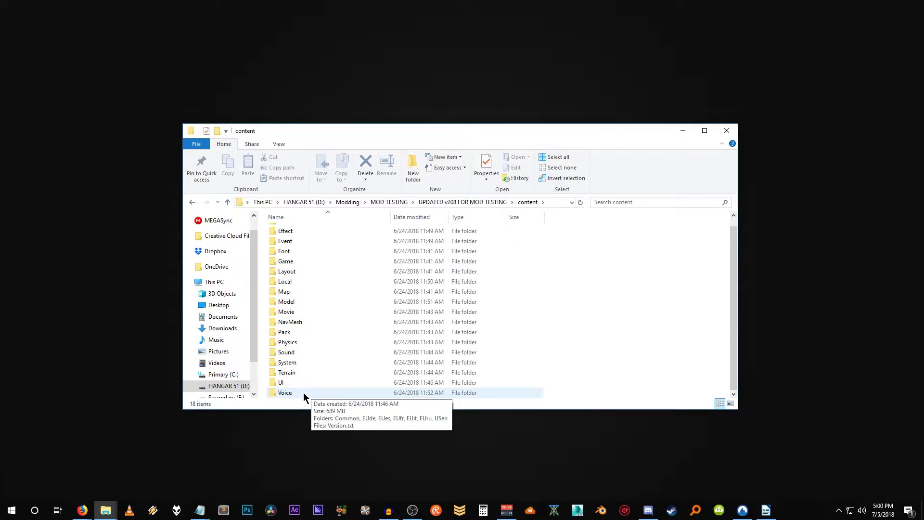
pyautogui.click(303, 391)
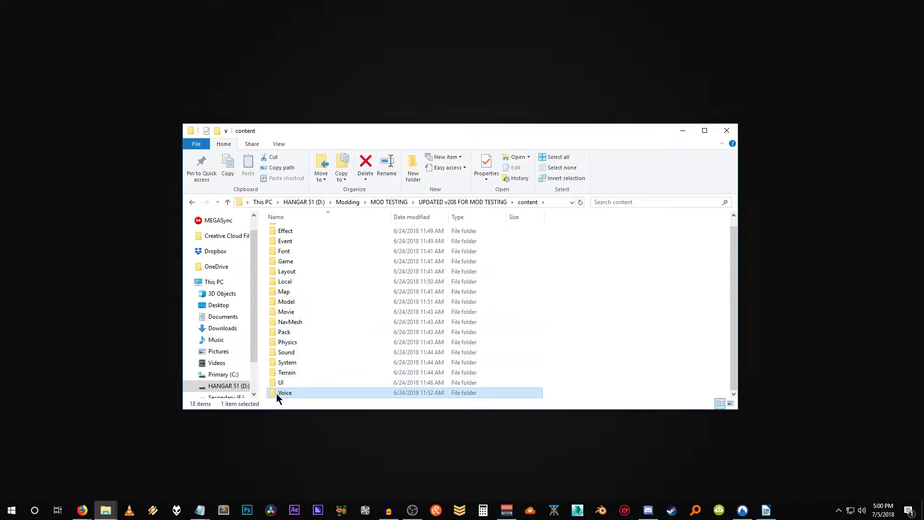
pyautogui.moveTo(282, 393)
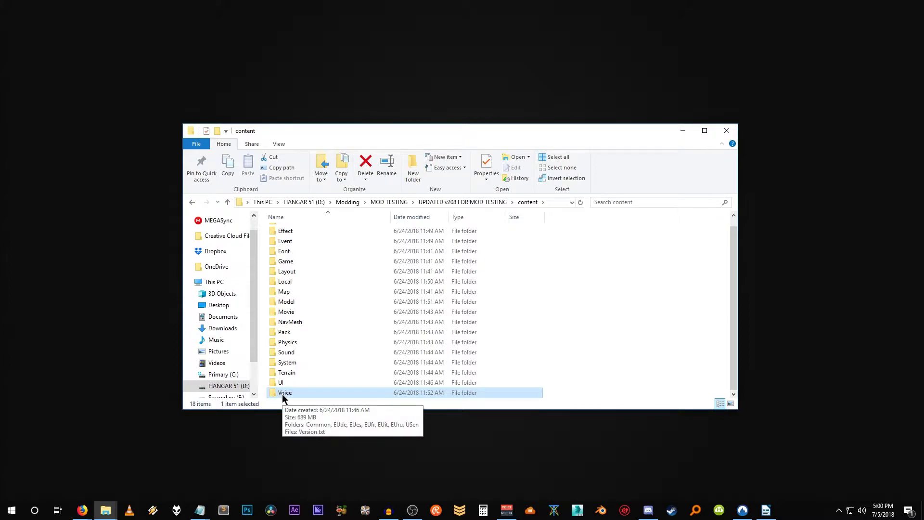
pyautogui.doubleClick(302, 354)
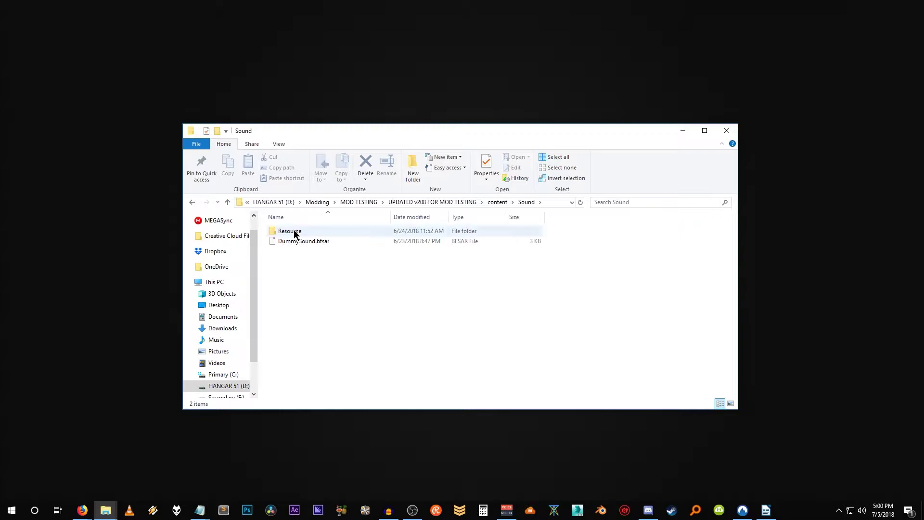
pyautogui.doubleClick(295, 234)
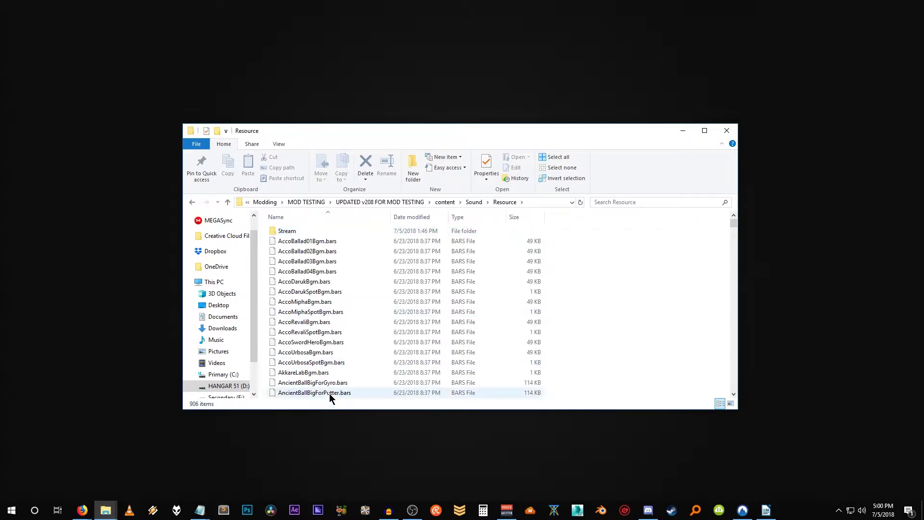
pyautogui.doubleClick(305, 229)
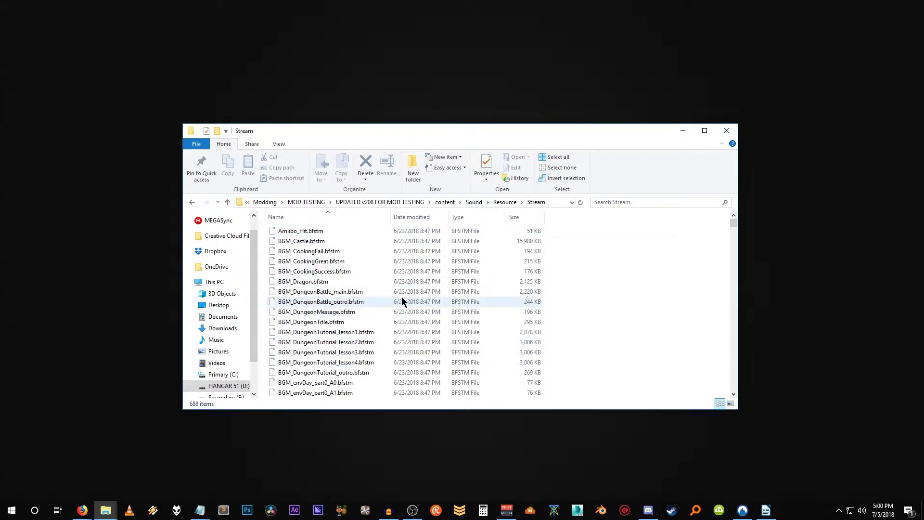
# Search Stream for BGM_SpBattle_Golem_main, select the .bfstm result, and close Explorer
pyautogui.click(633, 201)
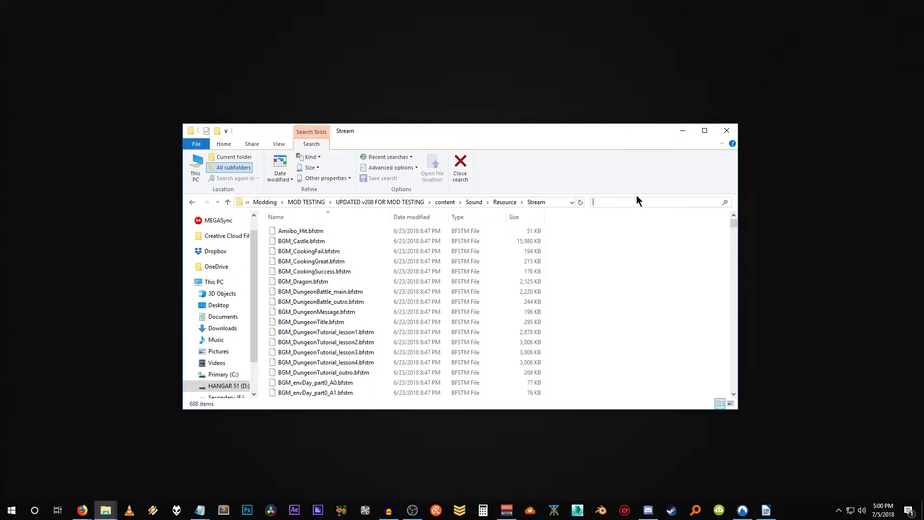
pyautogui.hotkey('ctrl', 'v')
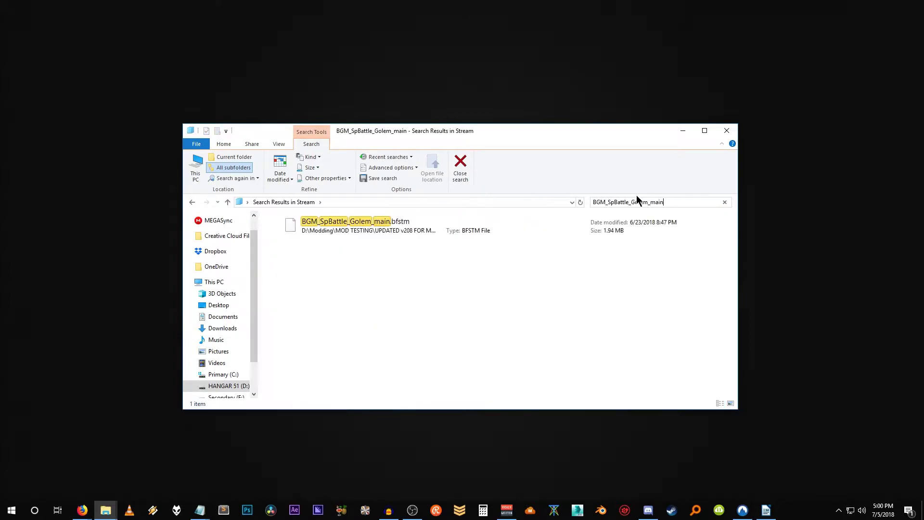
pyautogui.click(352, 229)
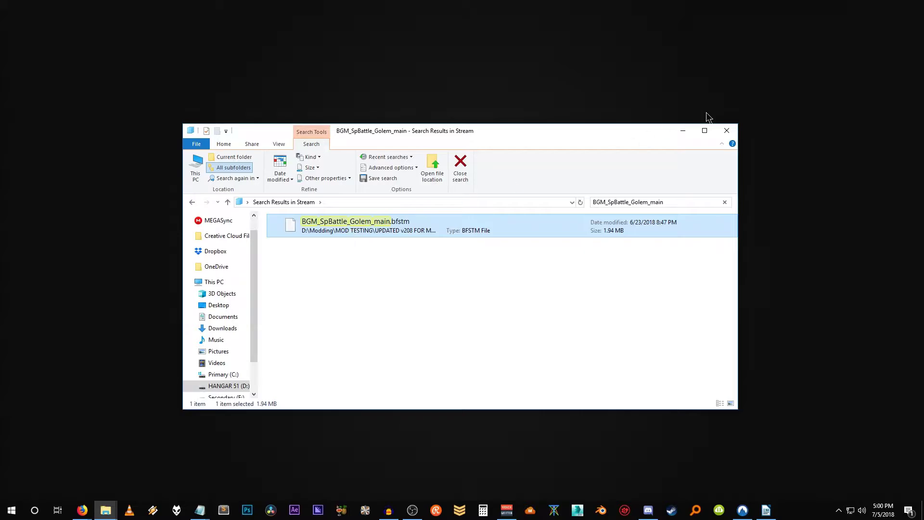
pyautogui.click(733, 131)
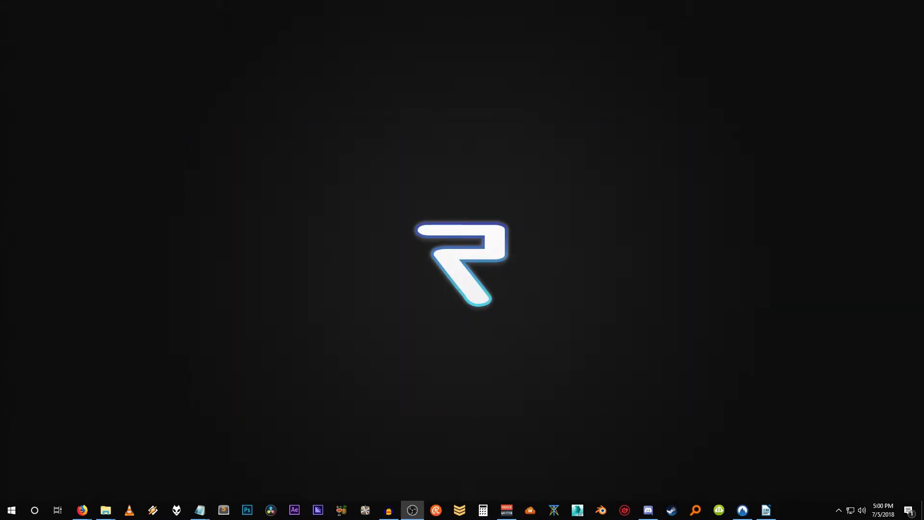
# Open the Zelda Background Music Modding folder from the desktop
pyautogui.moveTo(489, 83); pyautogui.dragTo(49, 51)
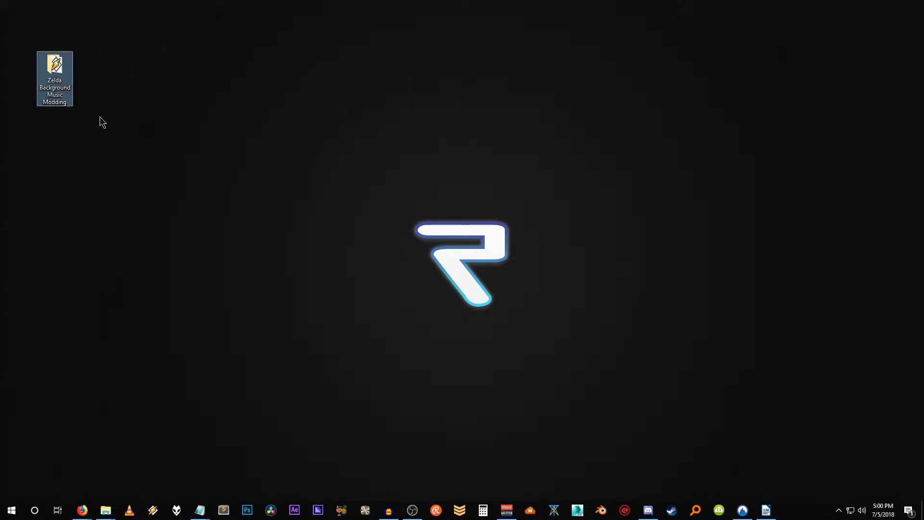
pyautogui.doubleClick(53, 63)
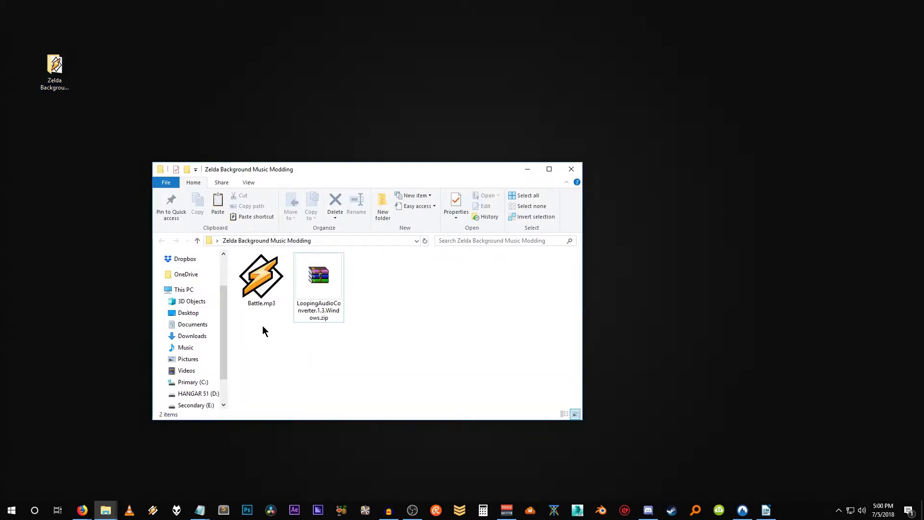
pyautogui.click(259, 307)
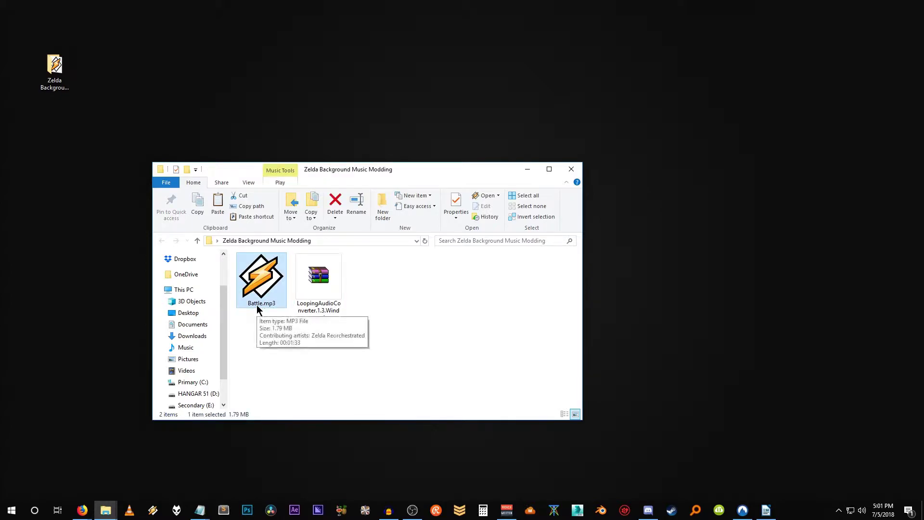
pyautogui.click(392, 271)
# Paste BGM_SpBattle_Golem_main.bfstm into the folder, then select the LoopingAudioConverter zip
pyautogui.rightClick(393, 275)
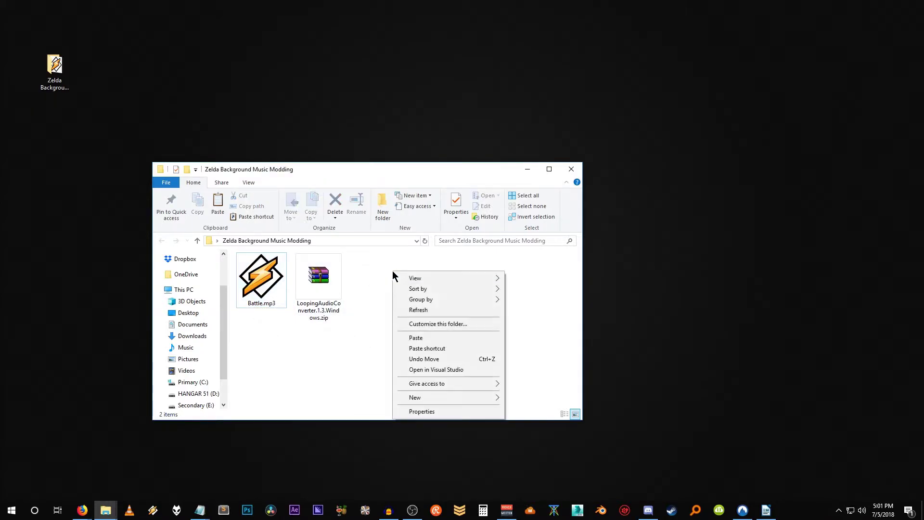
pyautogui.click(425, 337)
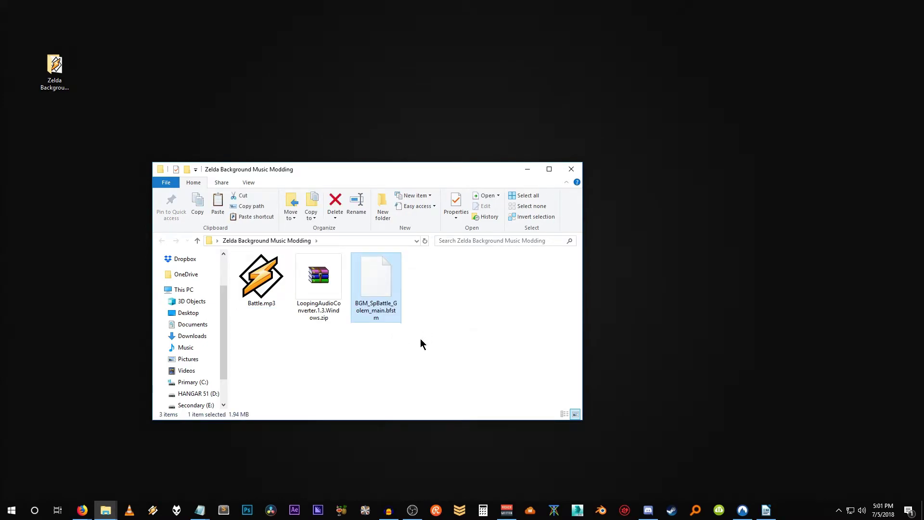
pyautogui.click(418, 347)
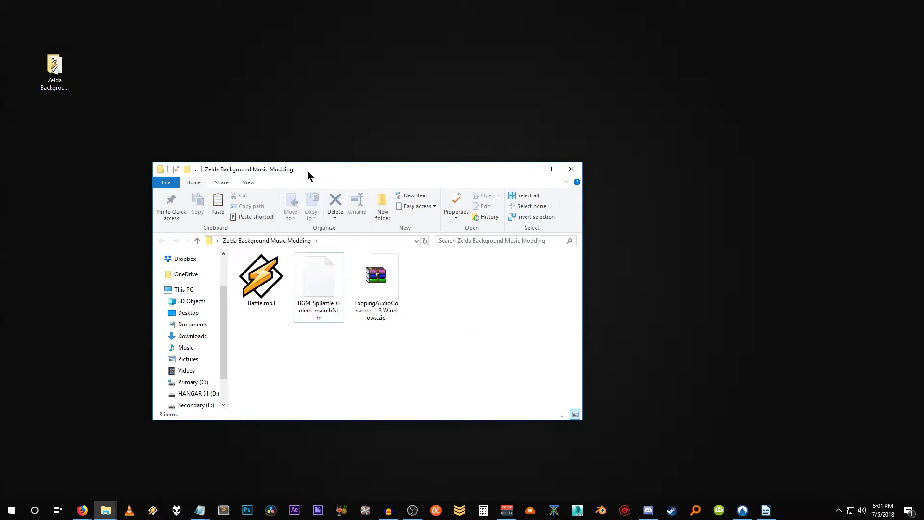
pyautogui.moveTo(307, 171); pyautogui.dragTo(360, 143)
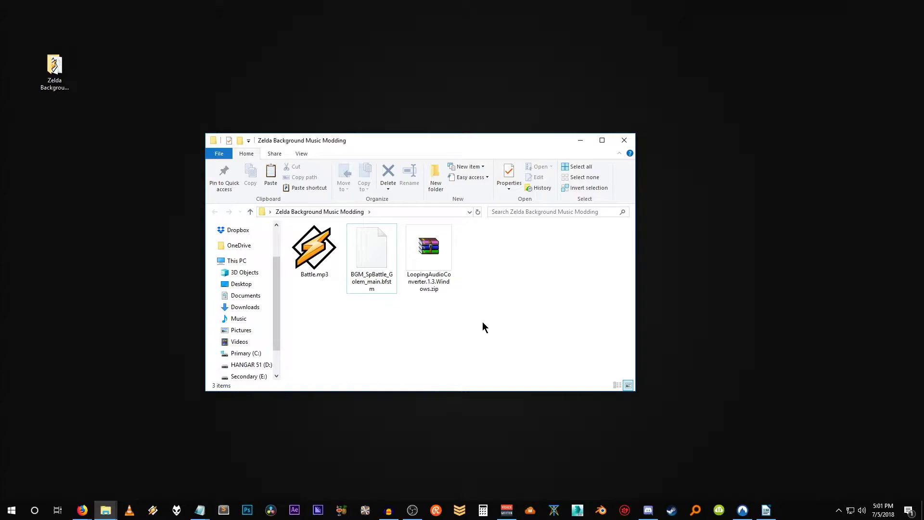
pyautogui.click(436, 284)
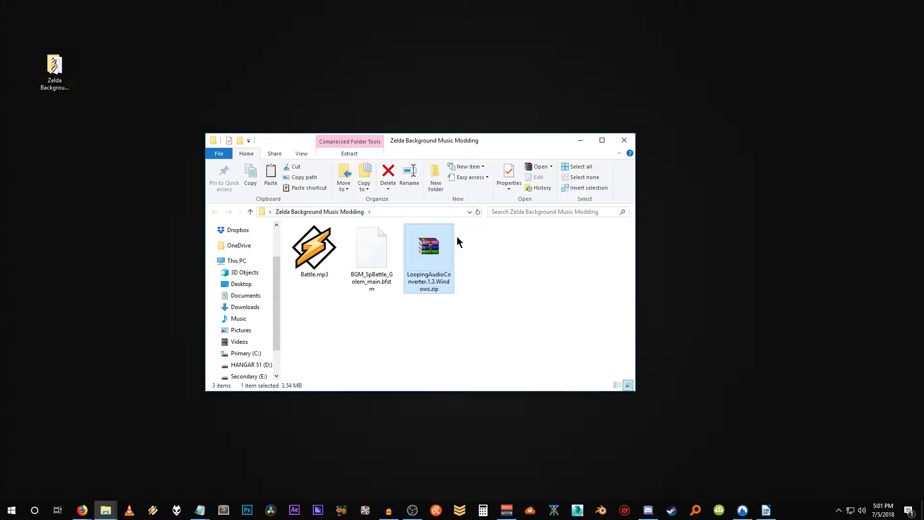
# Extract the zip with WinRAR into a LoopingAudioConverter.1.3.Windows folder
pyautogui.rightClick(432, 262)
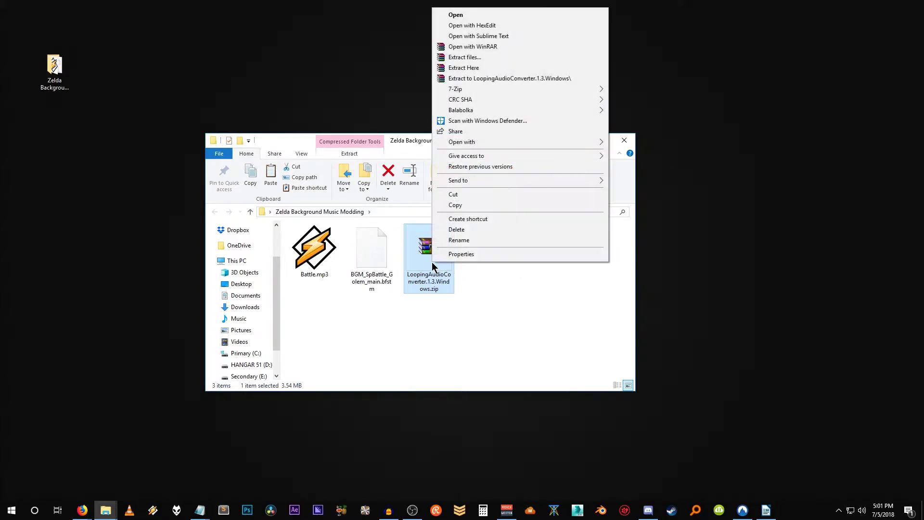
pyautogui.click(503, 79)
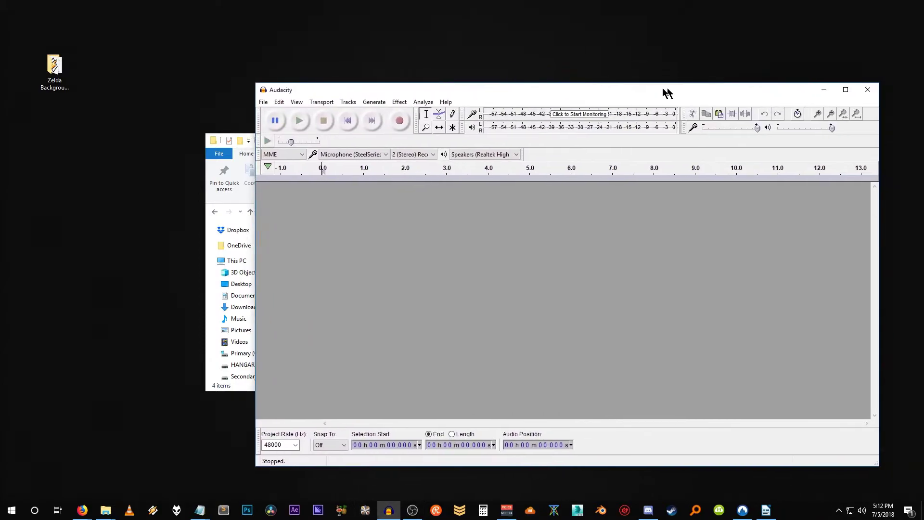
# Import Battle.mp3 into Audacity from the modding folder
pyautogui.moveTo(664, 89); pyautogui.dragTo(686, 87)
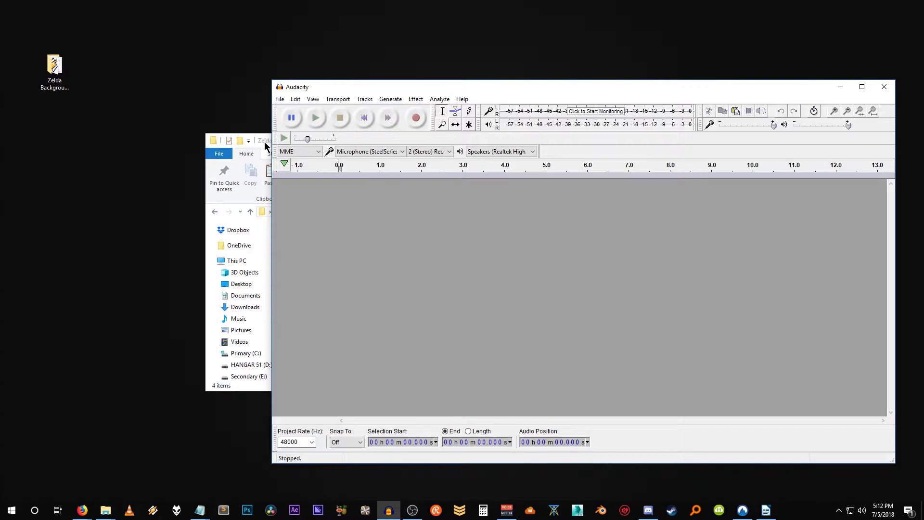
pyautogui.moveTo(264, 140); pyautogui.dragTo(101, 191)
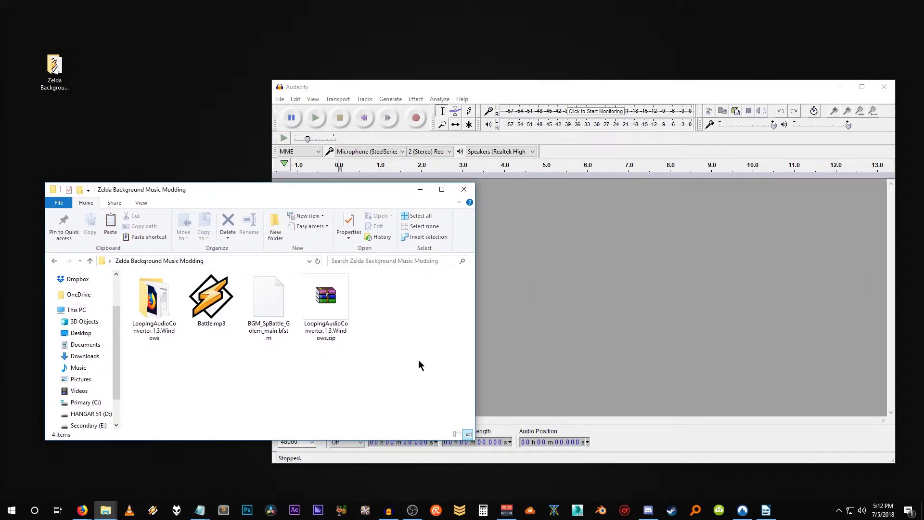
pyautogui.click(202, 295)
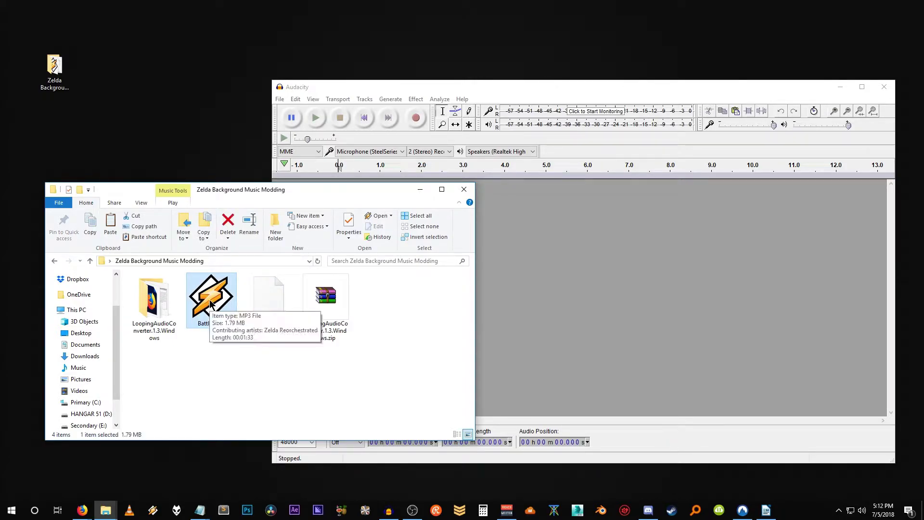
pyautogui.moveTo(210, 304); pyautogui.dragTo(697, 281)
pyautogui.click(532, 90)
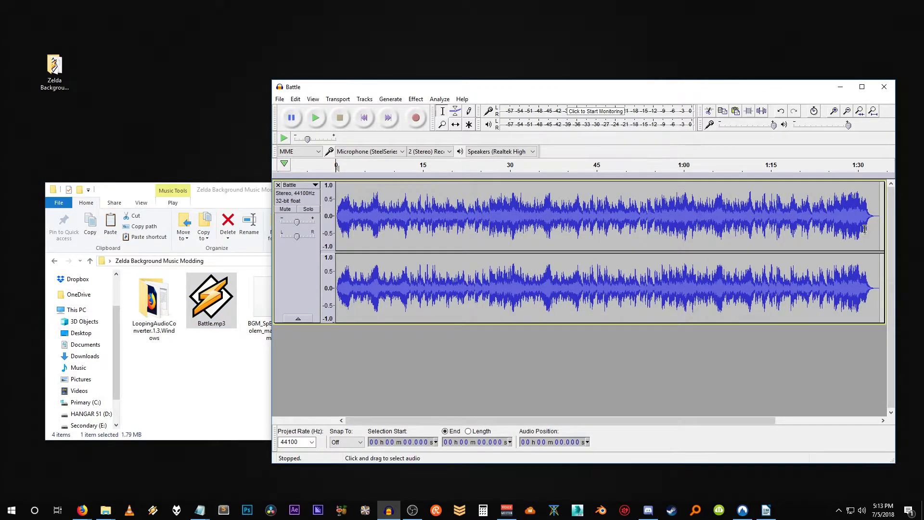
# Export Battle.wav to the modding folder and close Audacity without saving
pyautogui.click(280, 99)
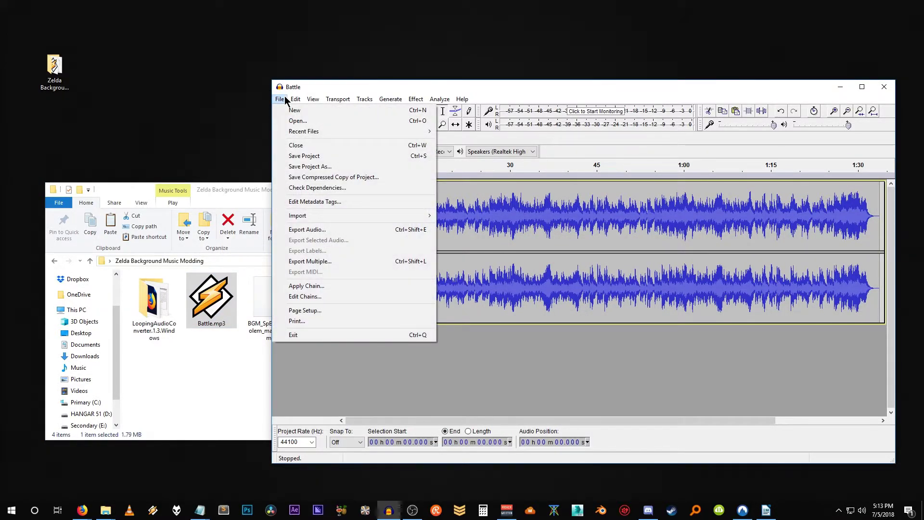
pyautogui.click(301, 230)
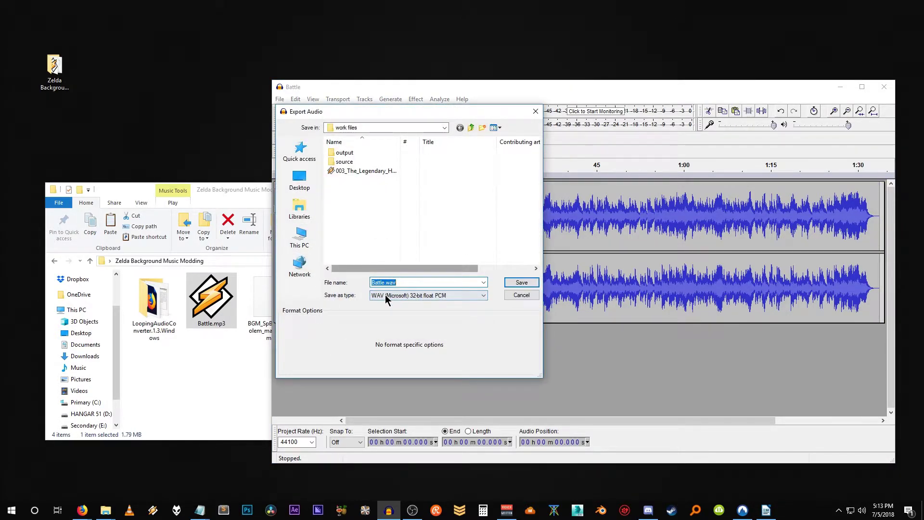
pyautogui.click(519, 284)
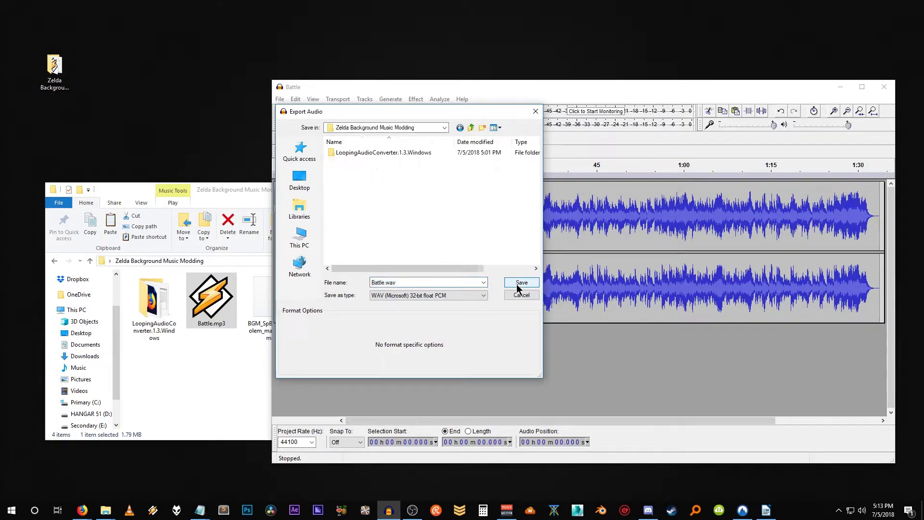
pyautogui.click(518, 285)
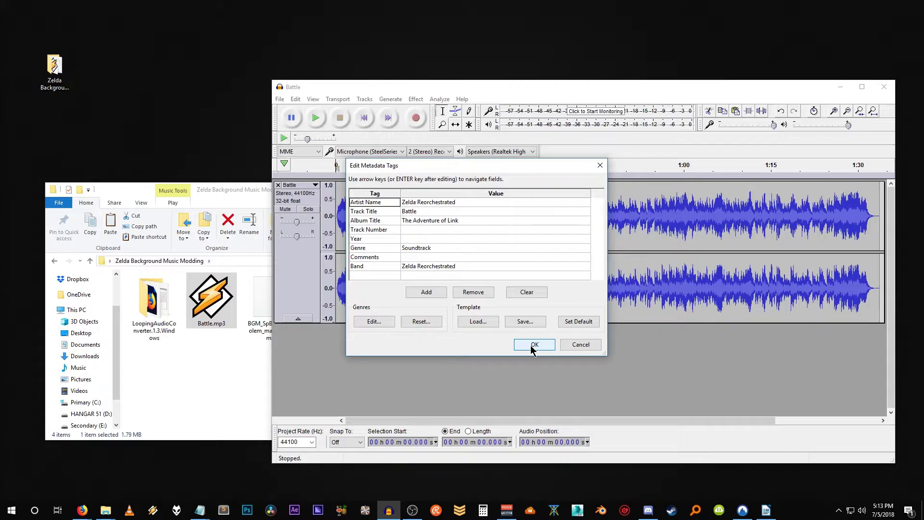
pyautogui.click(533, 346)
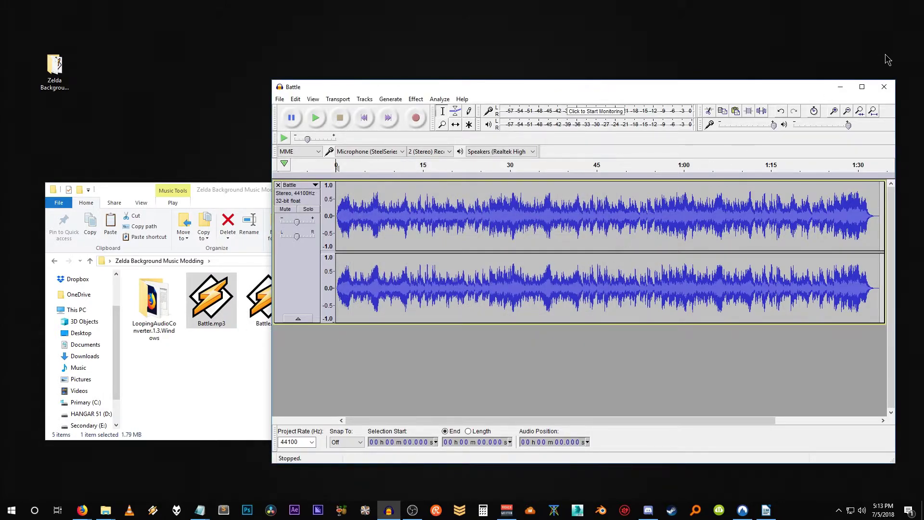
pyautogui.click(887, 87)
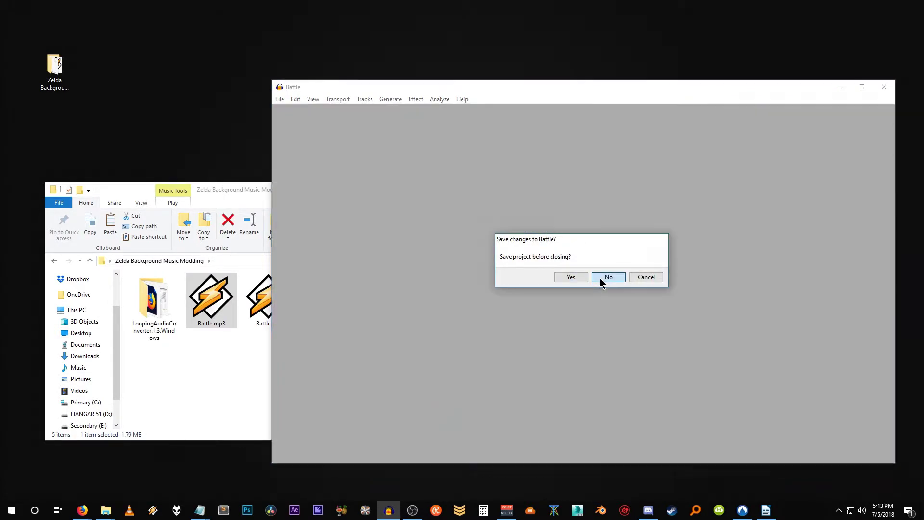
pyautogui.click(607, 279)
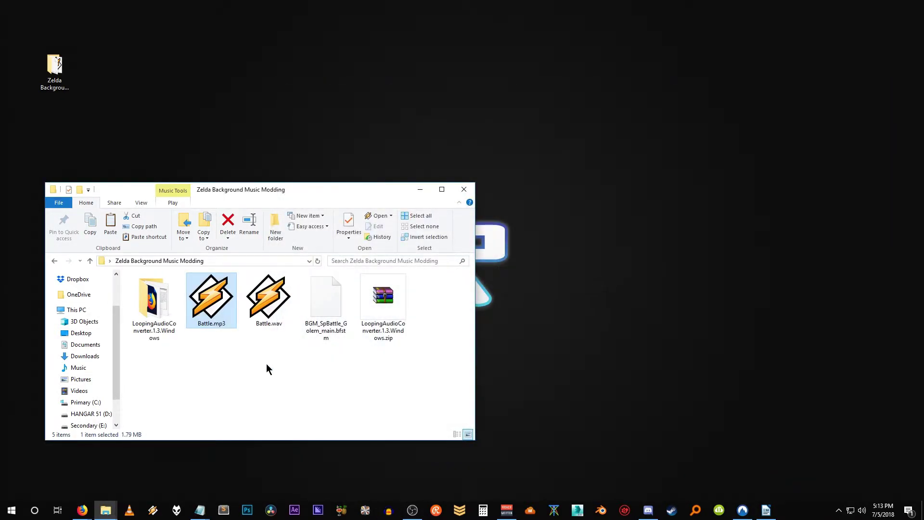
# Create a 'work files' folder in the modding folder and open it
pyautogui.click(270, 305)
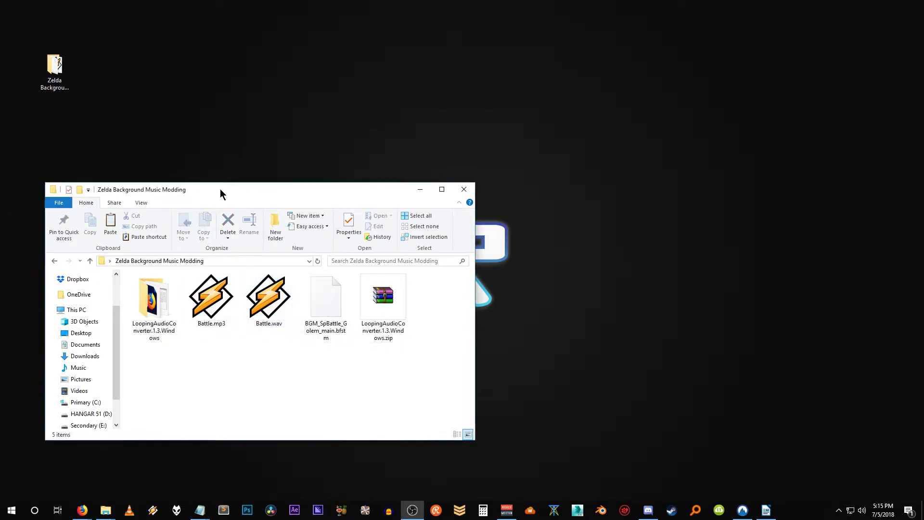
pyautogui.moveTo(220, 189); pyautogui.dragTo(251, 166)
pyautogui.rightClick(173, 336)
pyautogui.moveTo(231, 463)
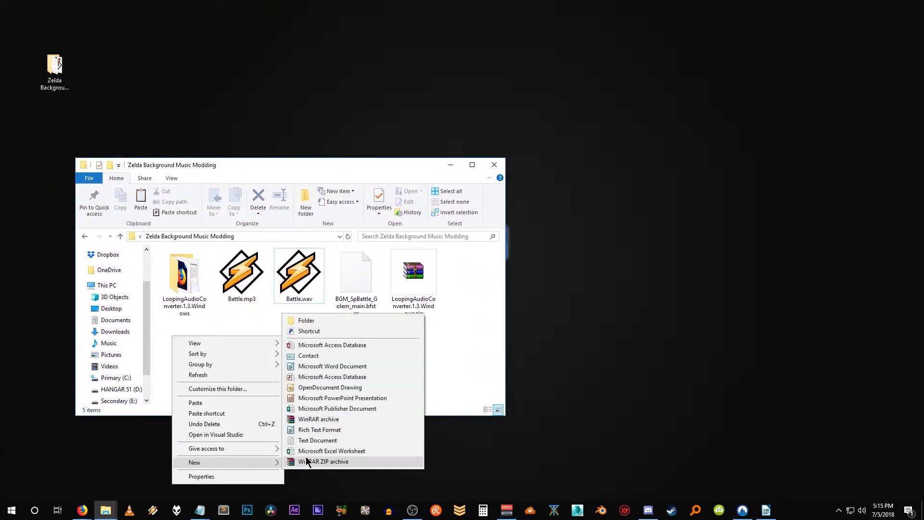
pyautogui.click(329, 319)
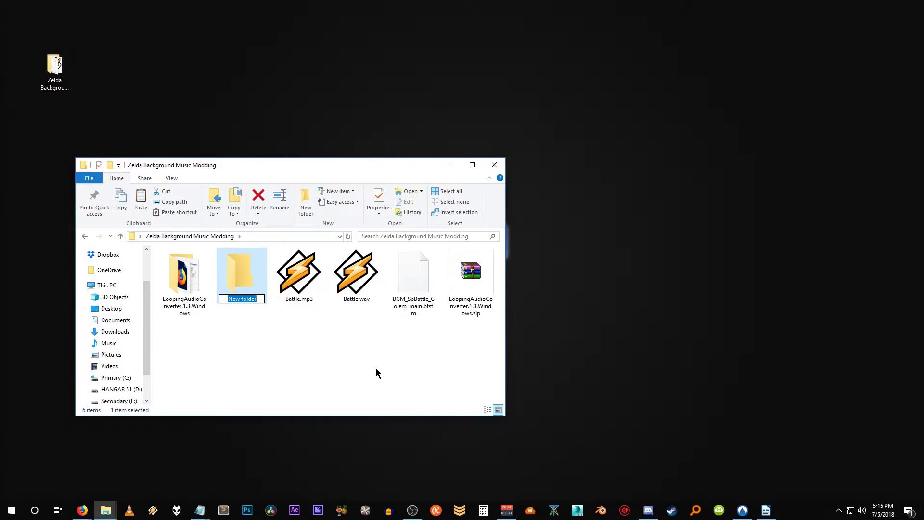
pyautogui.write('work files')
pyautogui.press('Return')
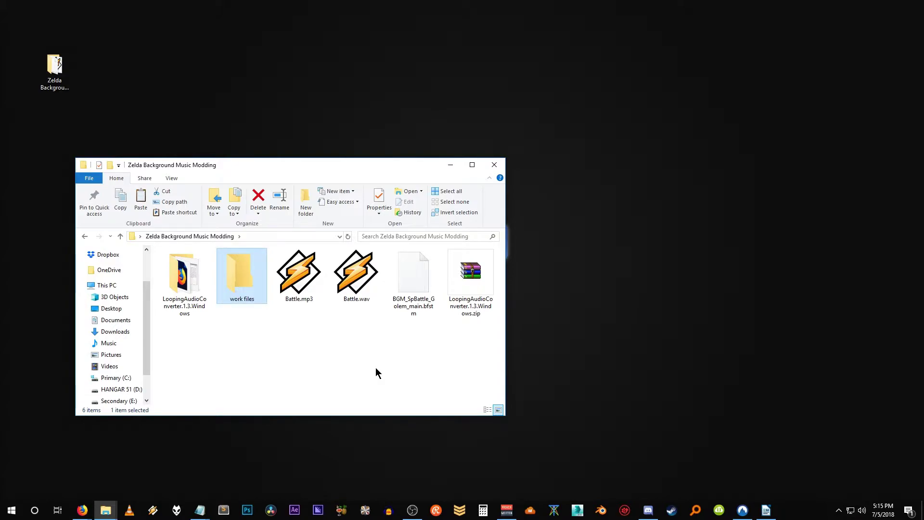
pyautogui.press('Return')
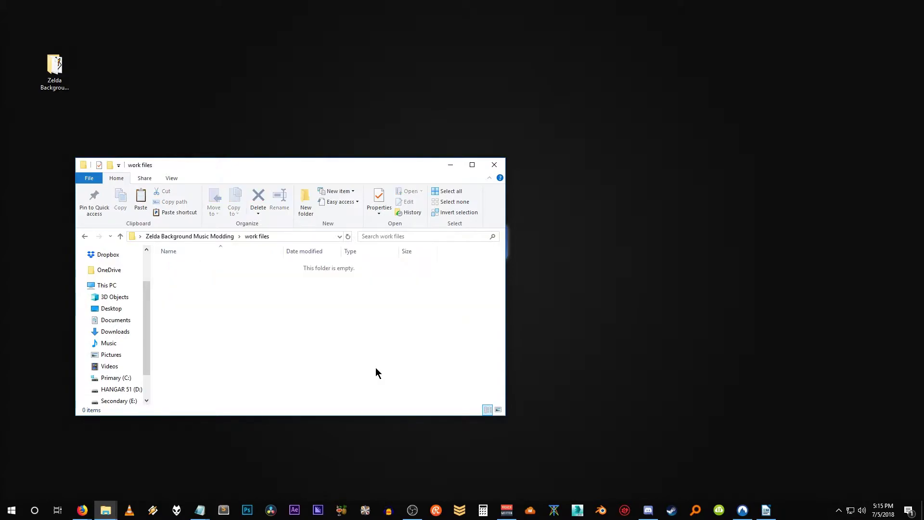
# Create a content folder inside work files and a Sound folder inside content
pyautogui.rightClick(182, 278)
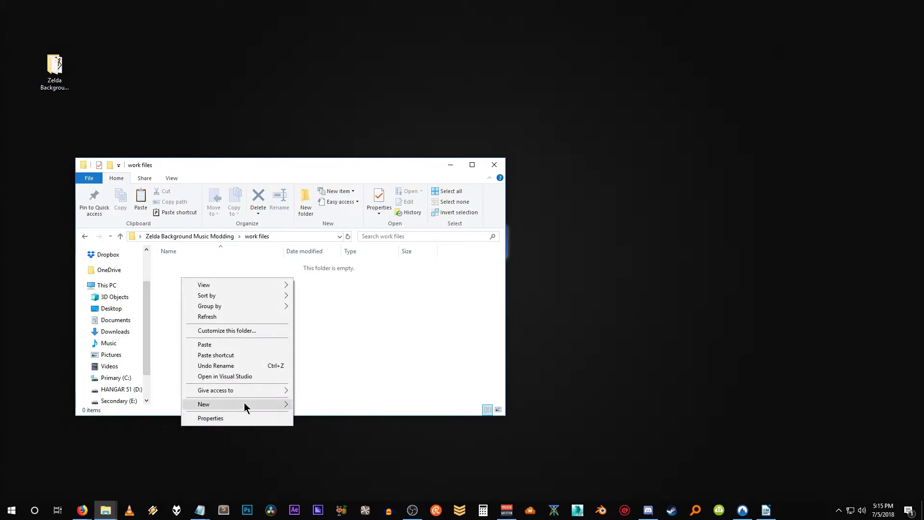
pyautogui.moveTo(244, 404)
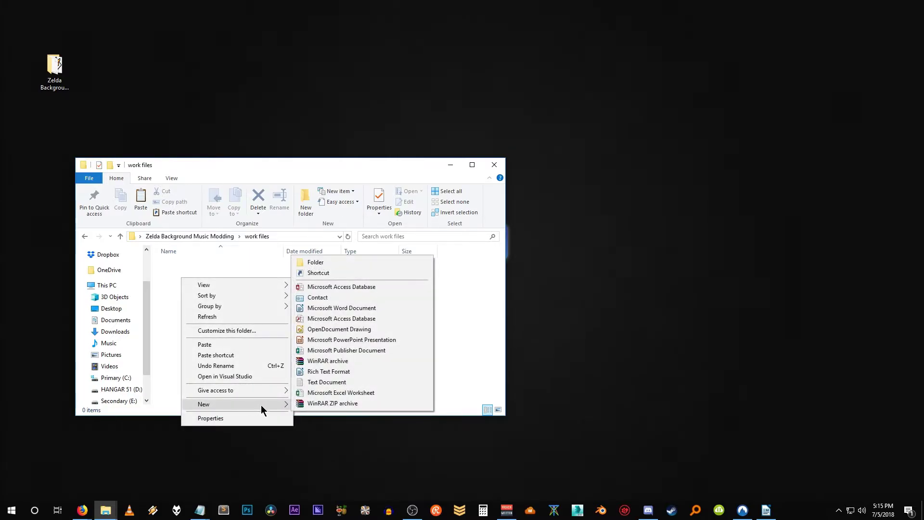
pyautogui.click(321, 262)
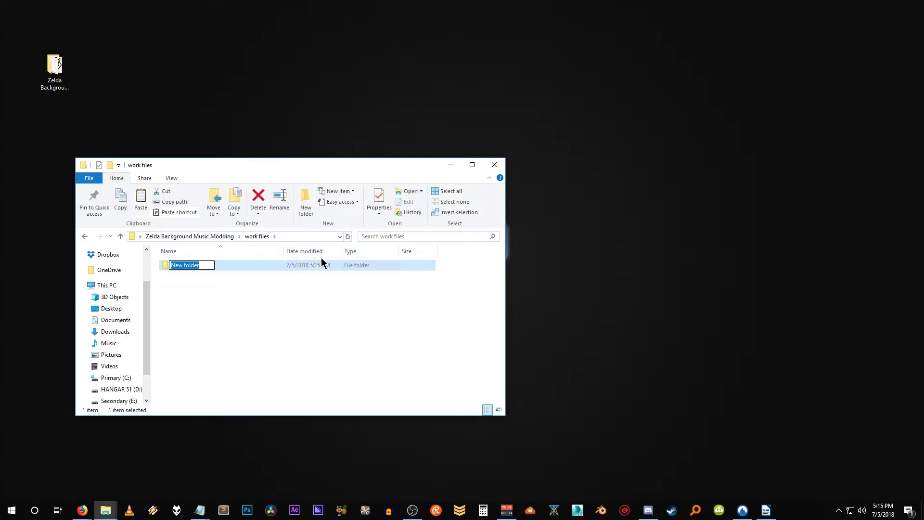
pyautogui.write('content')
pyautogui.press('Return')
pyautogui.press('Return')
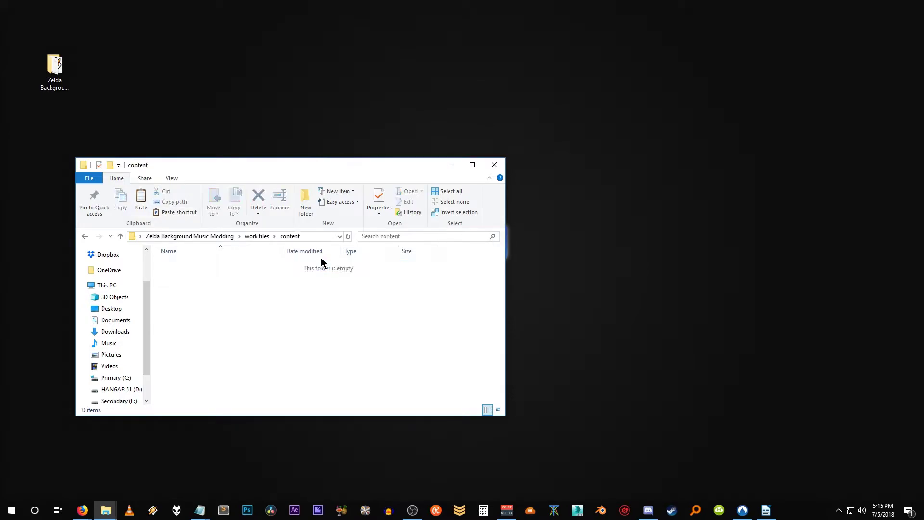
pyautogui.rightClick(183, 275)
pyautogui.moveTo(250, 402)
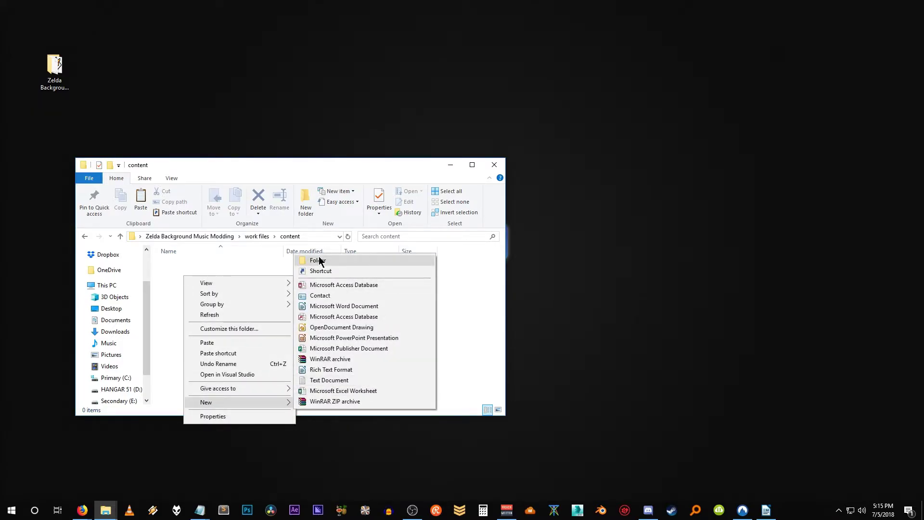
pyautogui.click(319, 259)
pyautogui.write('Sound')
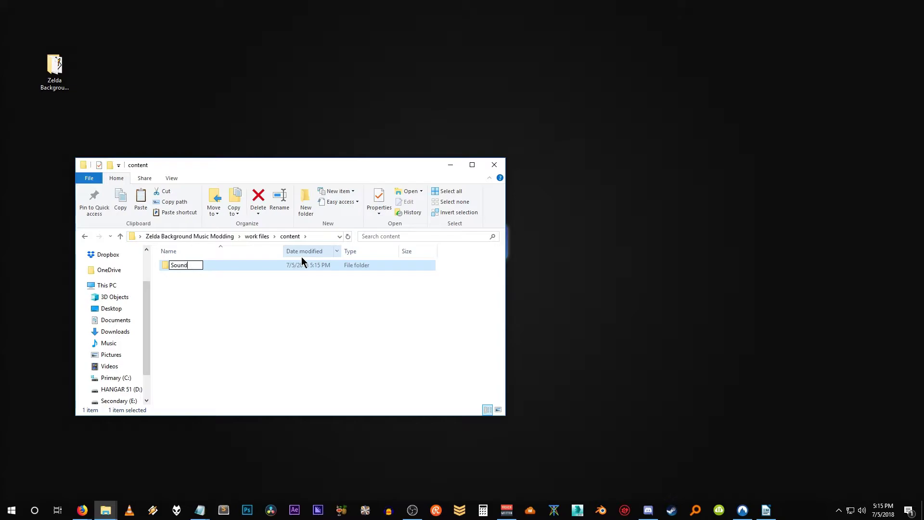
pyautogui.press('Return')
pyautogui.doubleClick(174, 264)
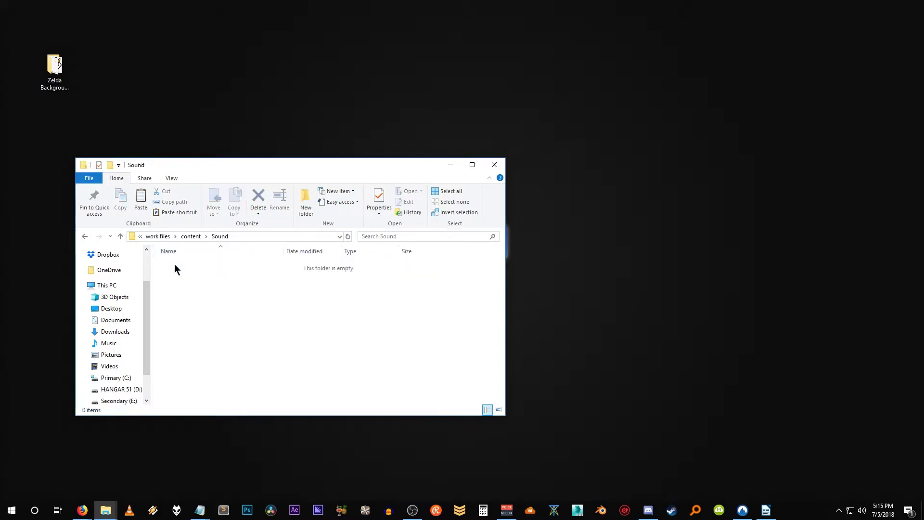
# Create a Resource folder inside Sound and a Stream folder inside Resource
pyautogui.rightClick(180, 278)
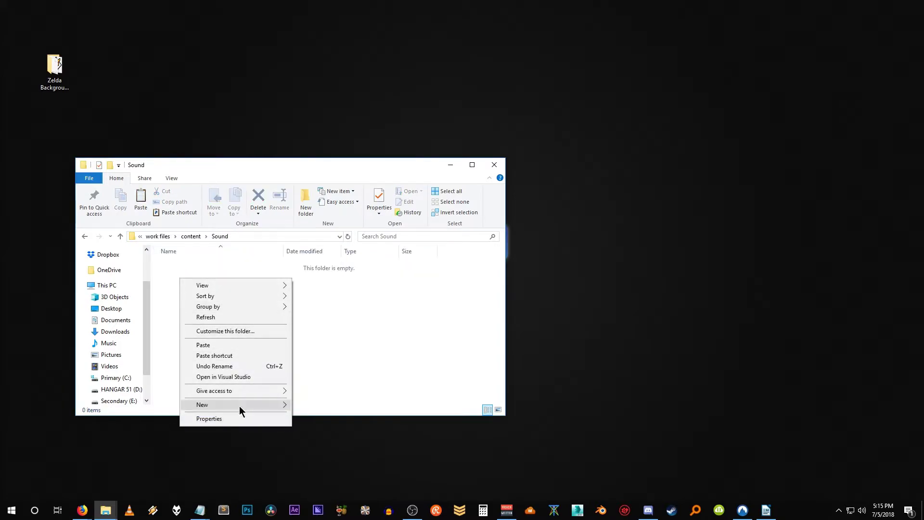
pyautogui.moveTo(255, 405)
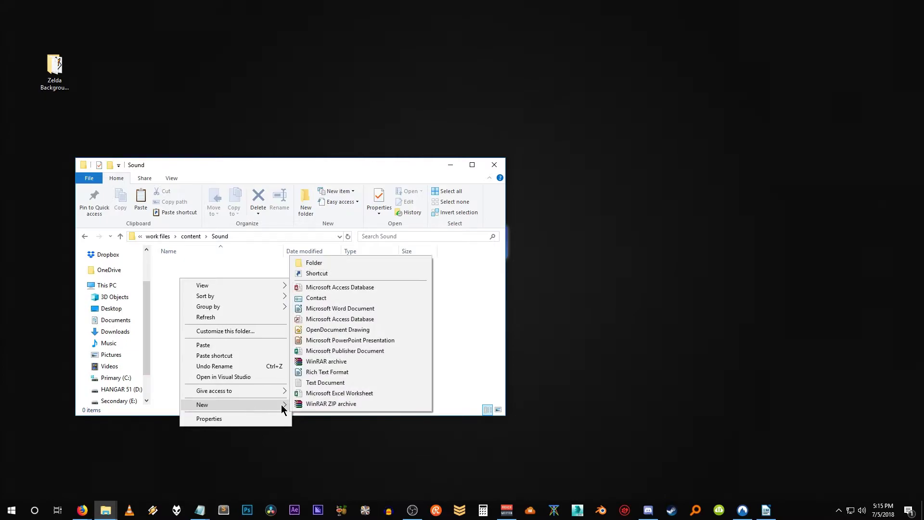
pyautogui.click(306, 262)
pyautogui.write('Resource')
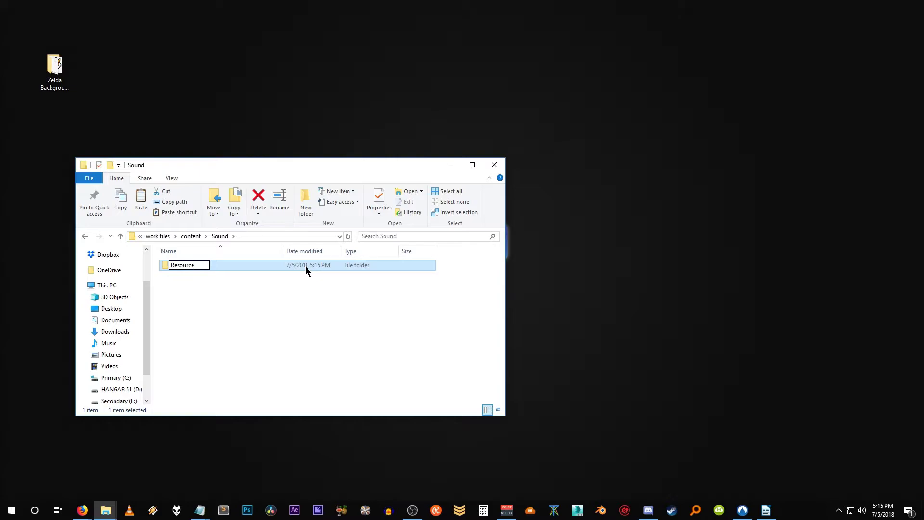
pyautogui.press('Return')
pyautogui.doubleClick(182, 265)
pyautogui.rightClick(177, 275)
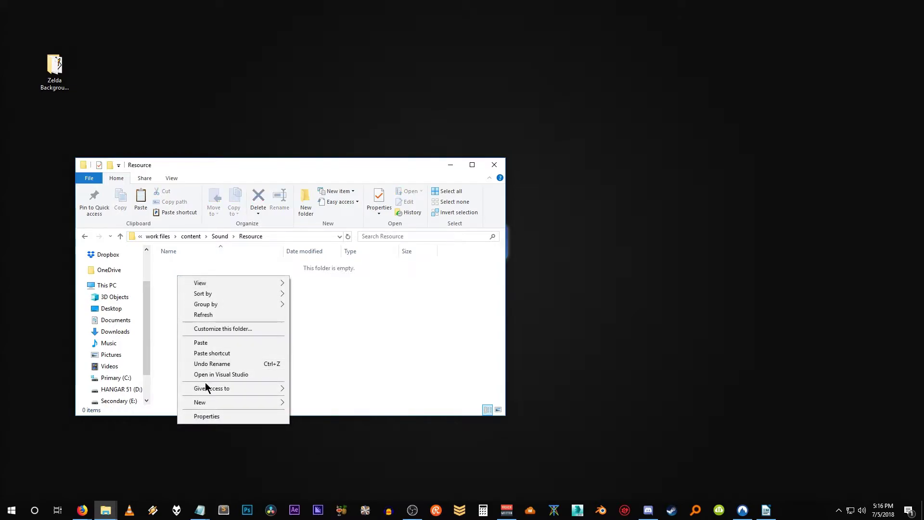
pyautogui.moveTo(241, 403)
pyautogui.click(310, 259)
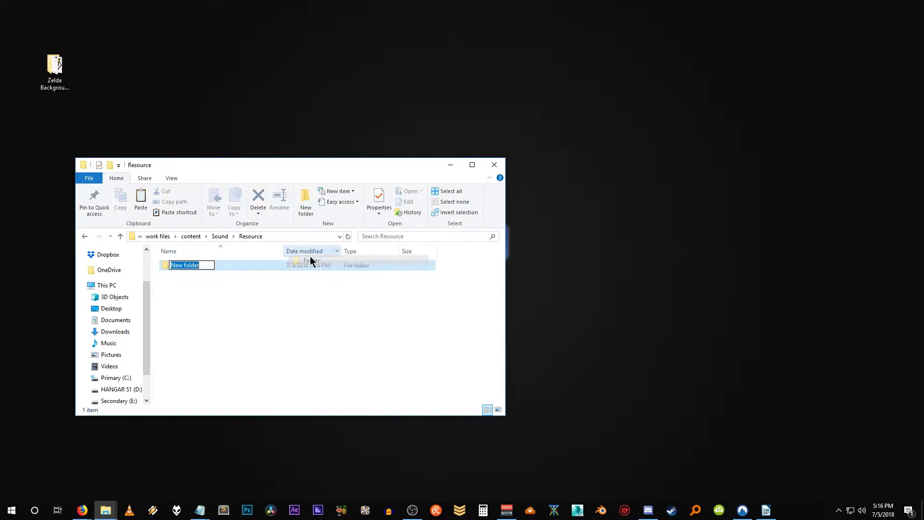
pyautogui.write('Stre')
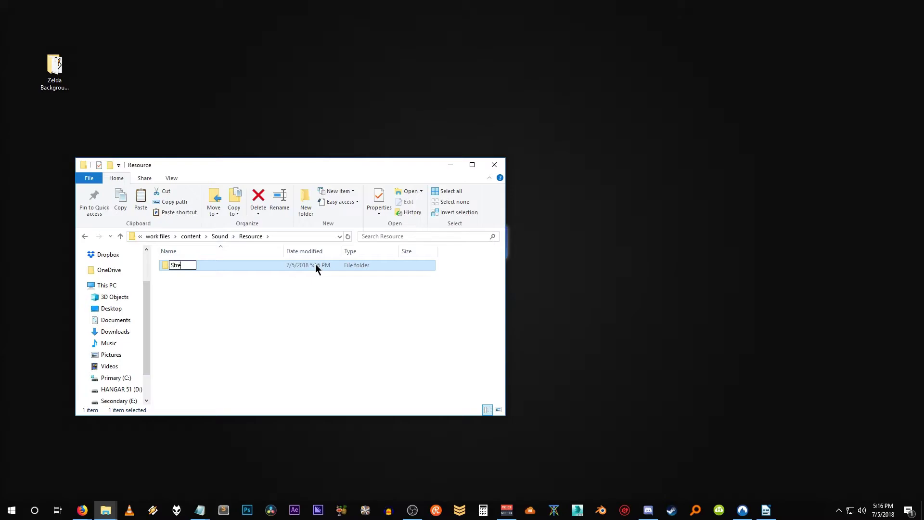
pyautogui.write('am')
pyautogui.press('Return')
pyautogui.doubleClick(316, 265)
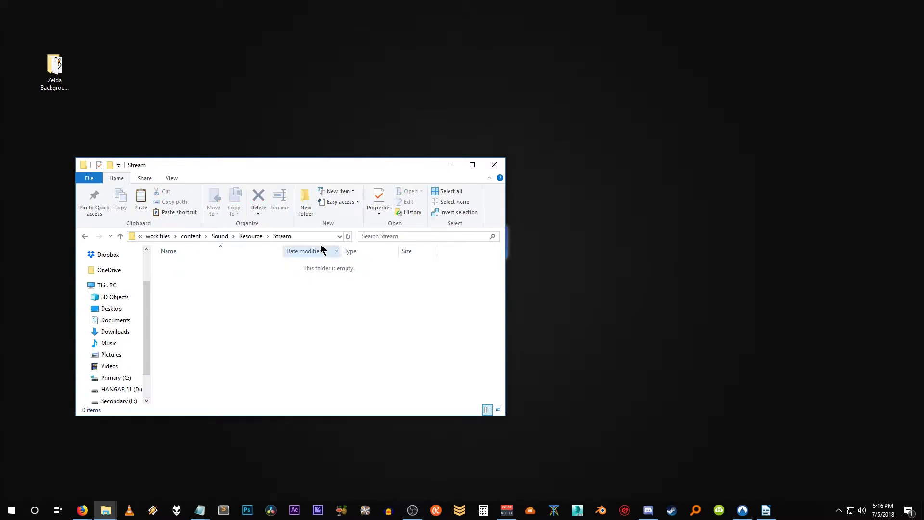
pyautogui.moveTo(172, 258); pyautogui.dragTo(374, 388)
# Go back up to Zelda Background Music Modding and open the LoopingAudioConverter.1.3.Windows folder
pyautogui.click(120, 237)
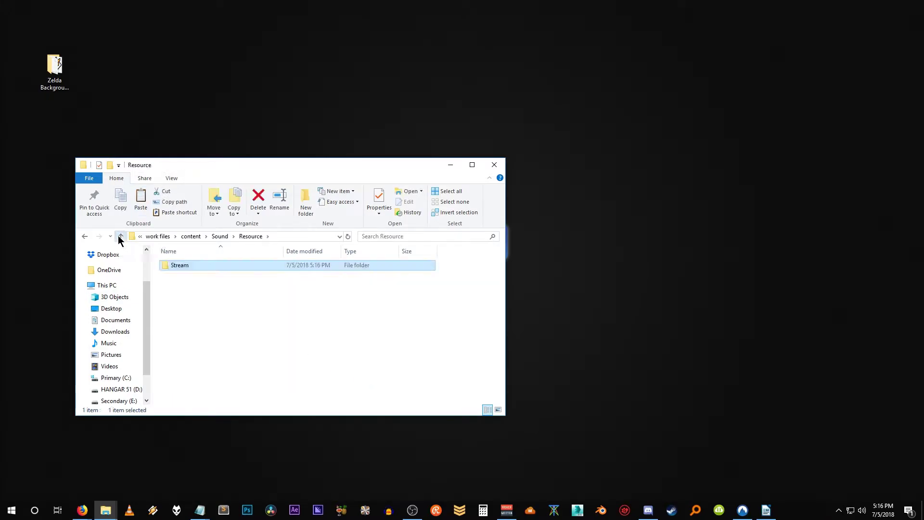
pyautogui.click(120, 237)
pyautogui.click(120, 237)
pyautogui.click(121, 237)
pyautogui.click(121, 237)
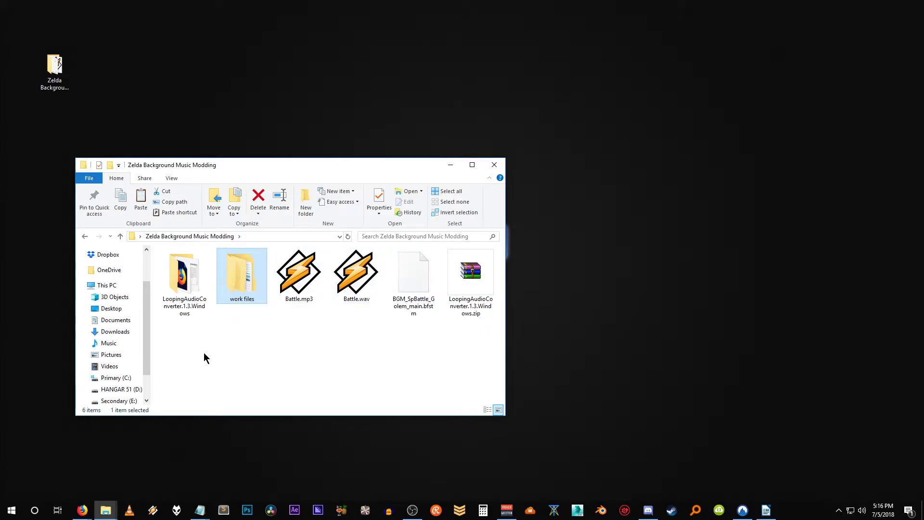
pyautogui.doubleClick(189, 272)
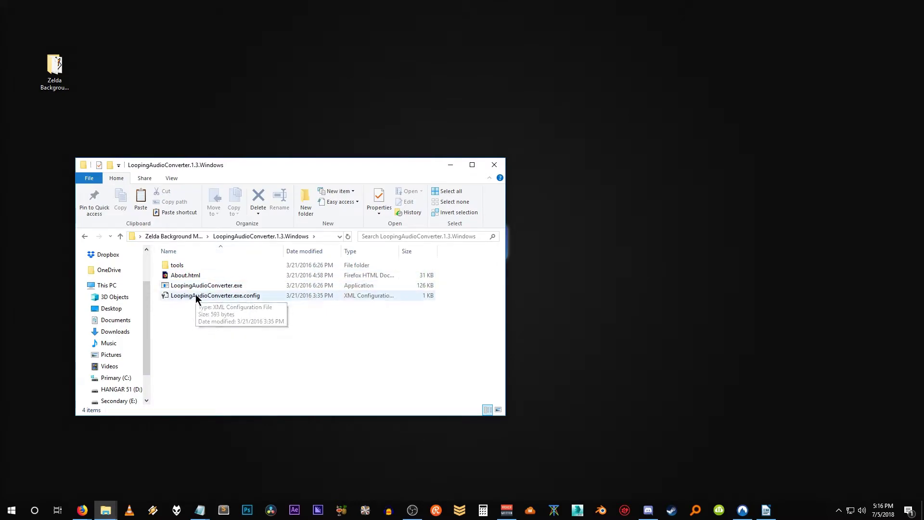
# Create a shortcut to LoopingAudioConverter.exe and move it into the modding folder
pyautogui.click(189, 287)
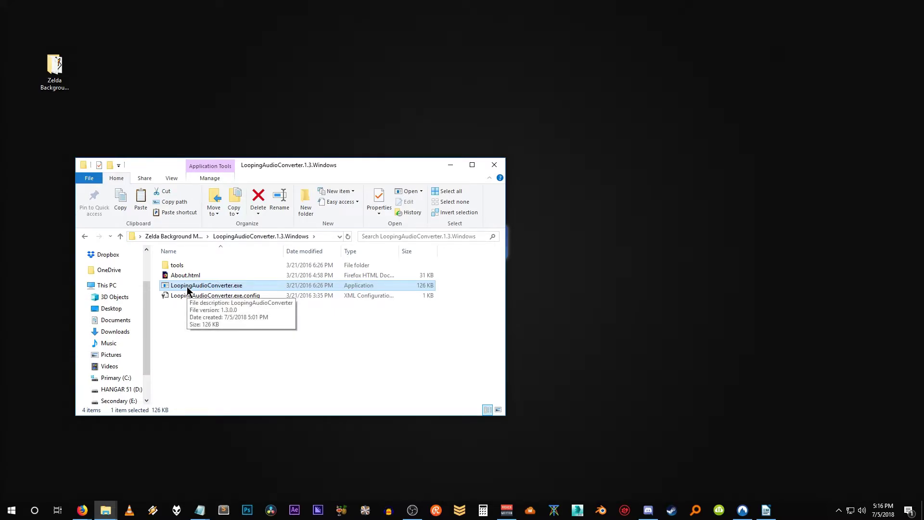
pyautogui.rightClick(189, 290)
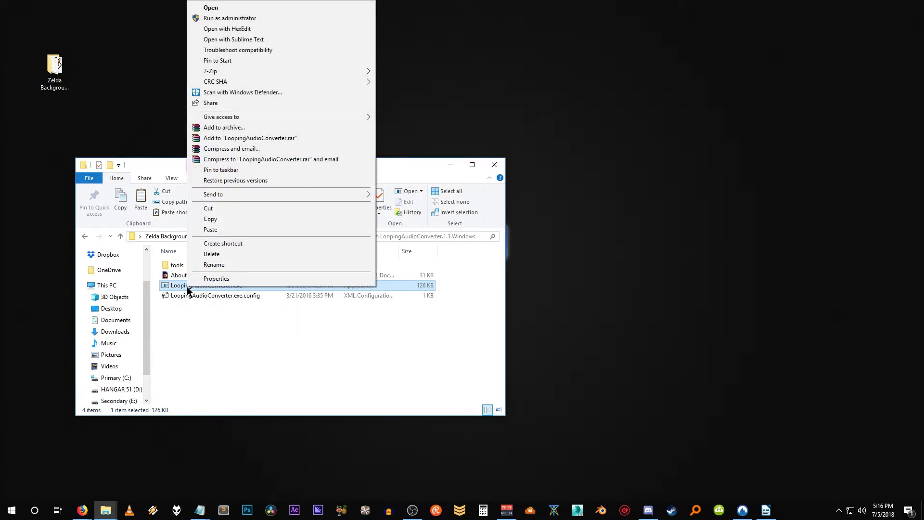
pyautogui.click(244, 244)
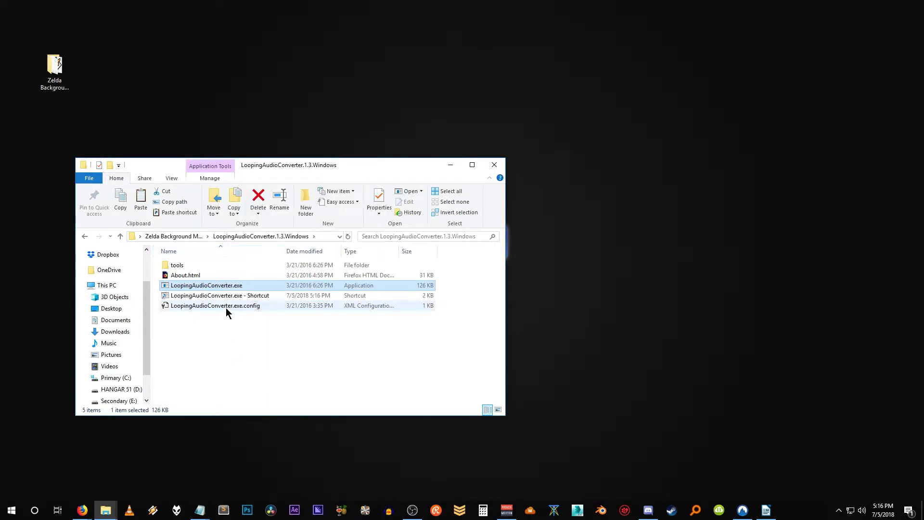
pyautogui.click(231, 295)
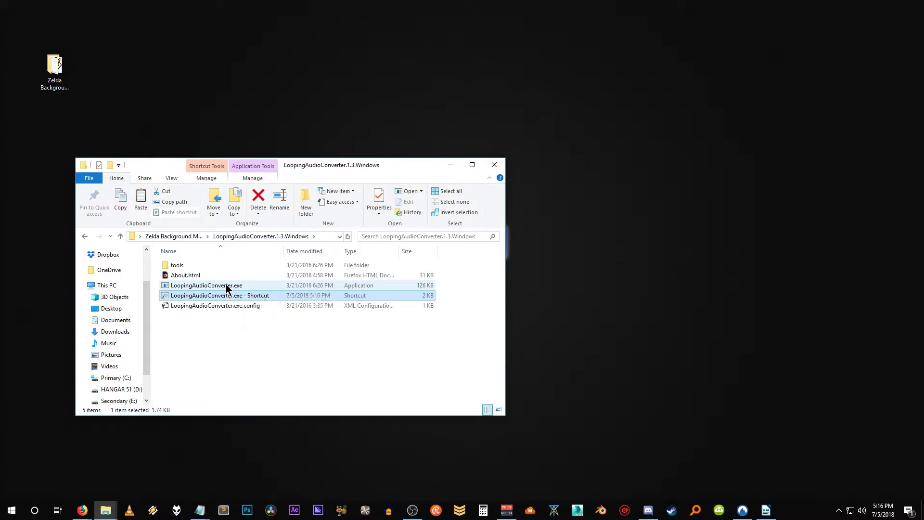
pyautogui.hotkey('alt', 'Up')
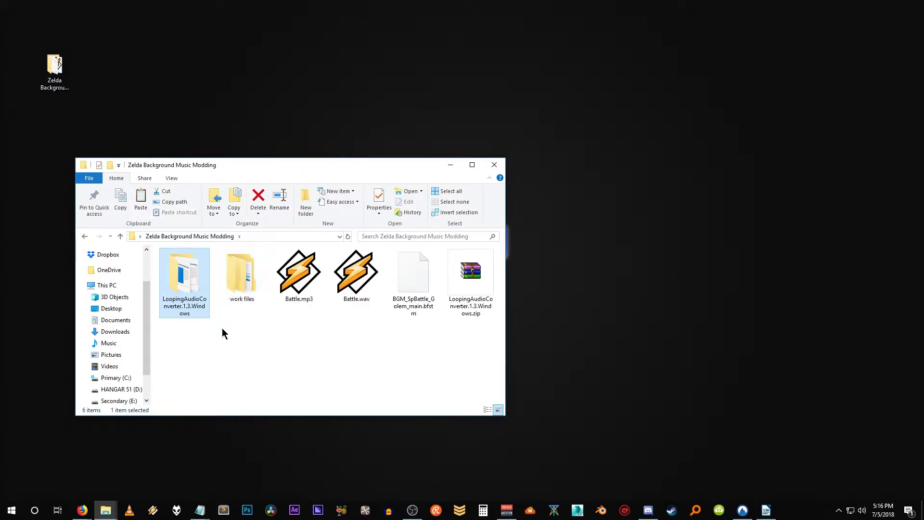
pyautogui.click(222, 328)
pyautogui.hotkey('ctrl', 'v')
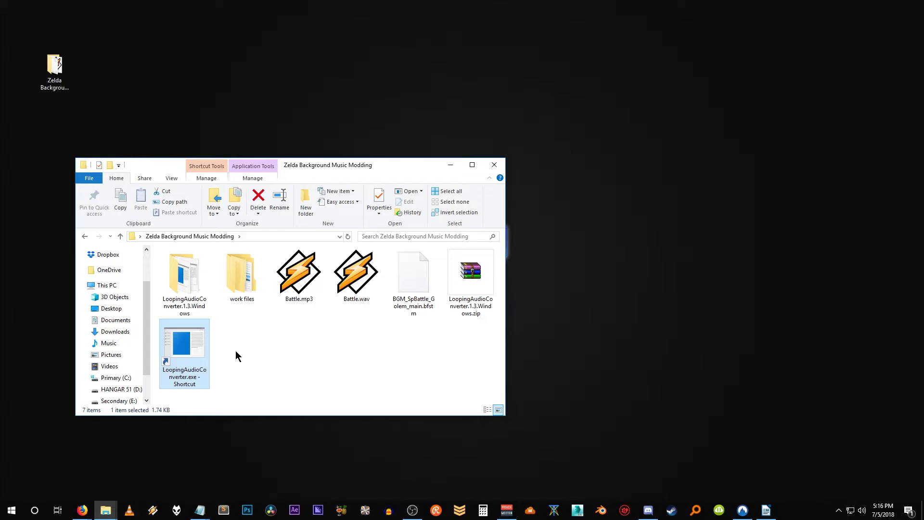
# Launch the converter from its shortcut, allow it to run, and add Battle.wav
pyautogui.doubleClick(186, 343)
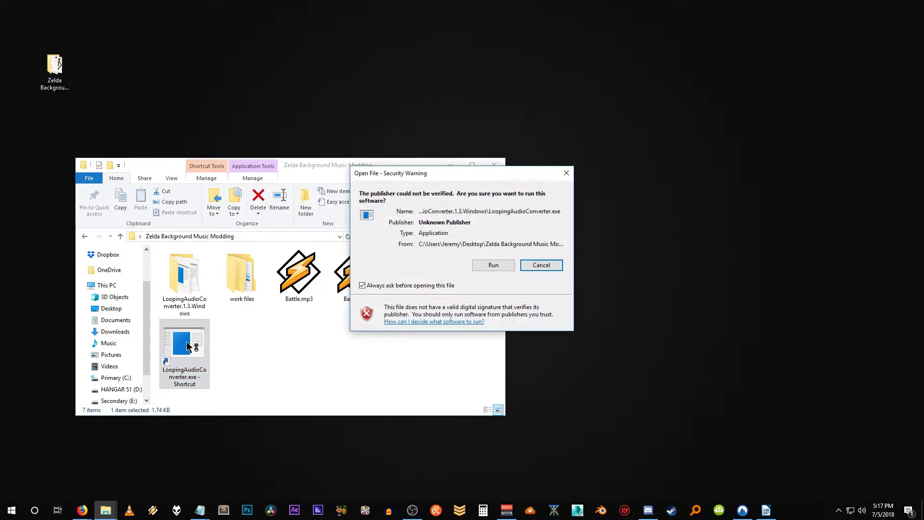
pyautogui.click(486, 266)
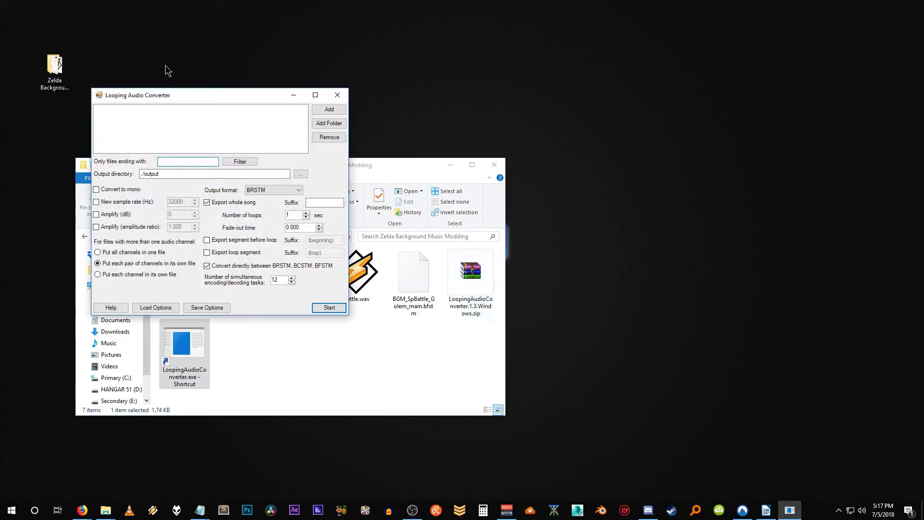
pyautogui.moveTo(141, 96); pyautogui.dragTo(374, 125)
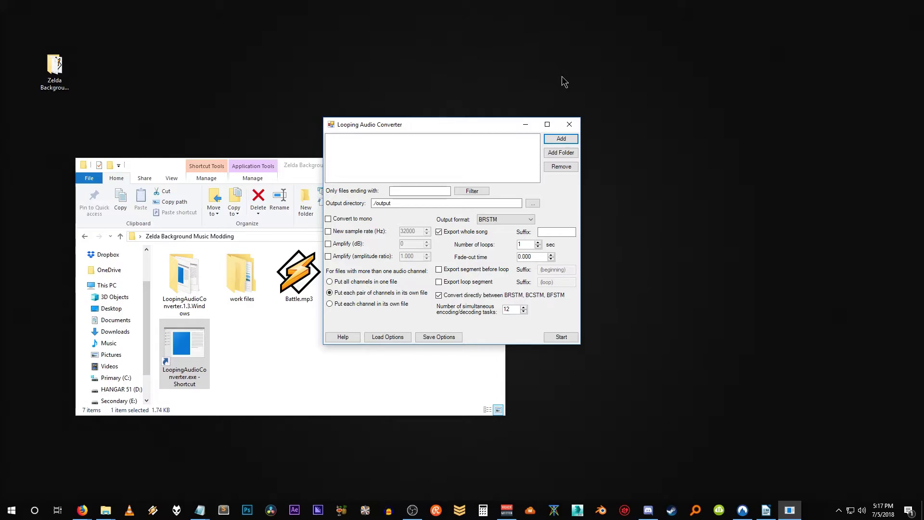
pyautogui.click(558, 138)
pyautogui.click(435, 230)
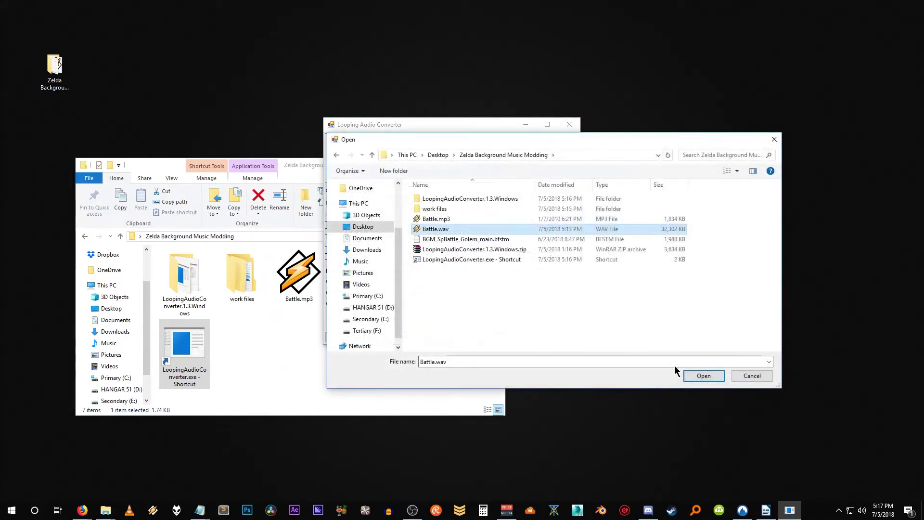
pyautogui.click(701, 375)
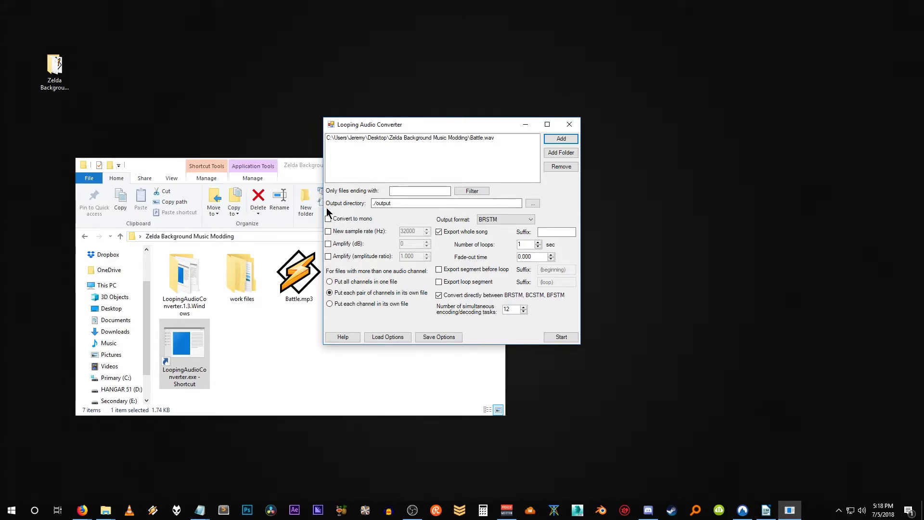
# Set the output folder to work files\content\Sound\Resource\Stream
pyautogui.click(536, 204)
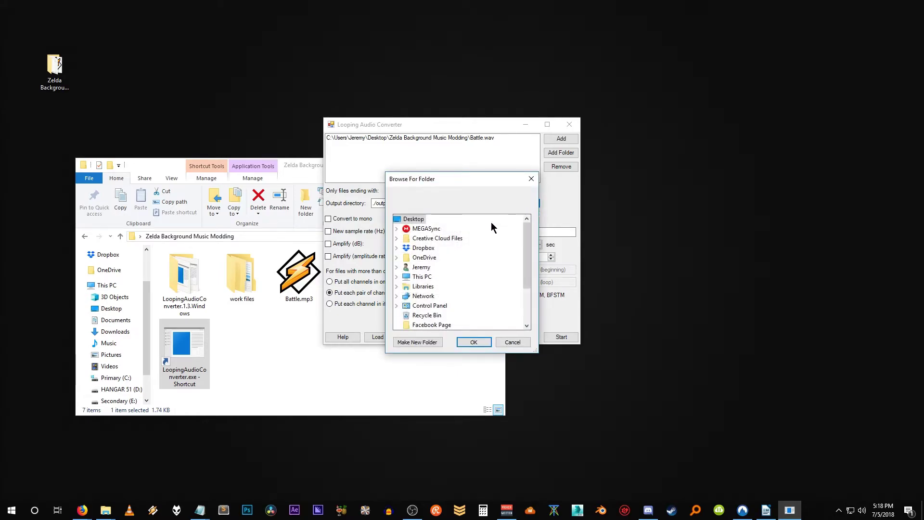
pyautogui.scroll(-2, 492, 226)
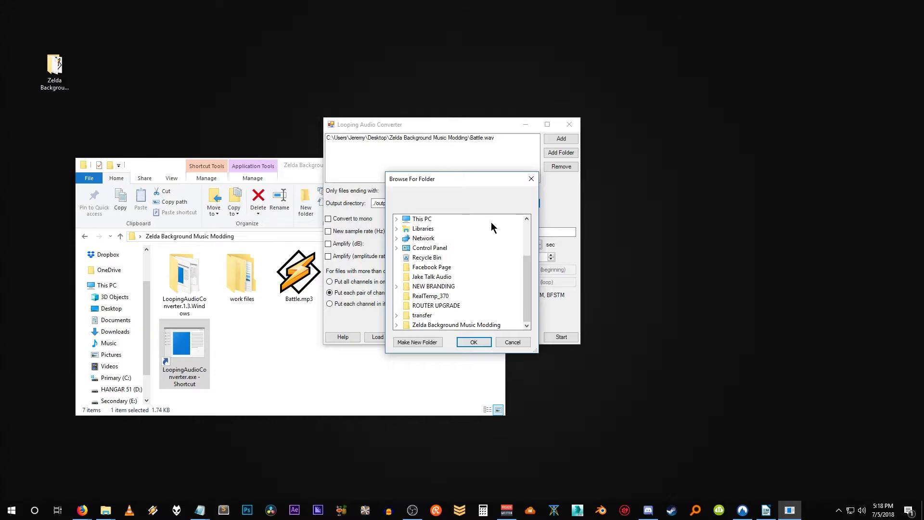
pyautogui.doubleClick(420, 326)
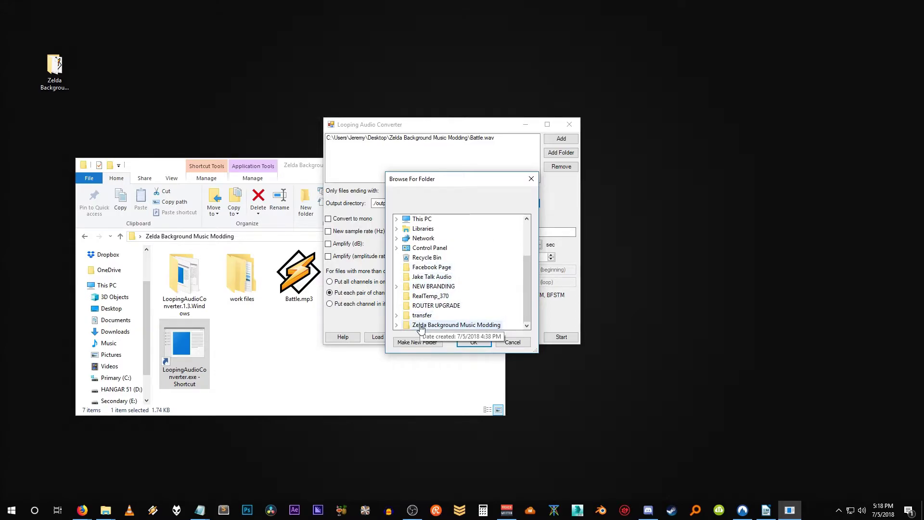
pyautogui.doubleClick(420, 326)
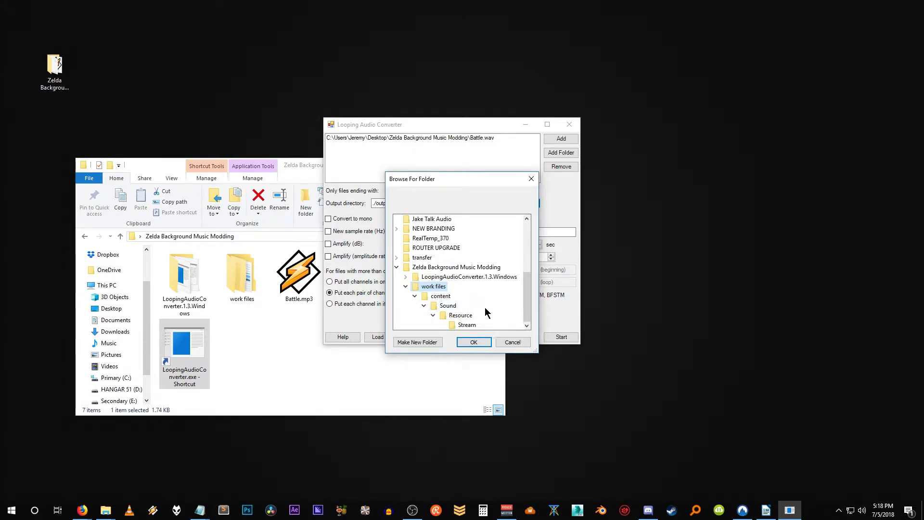
pyautogui.click(465, 326)
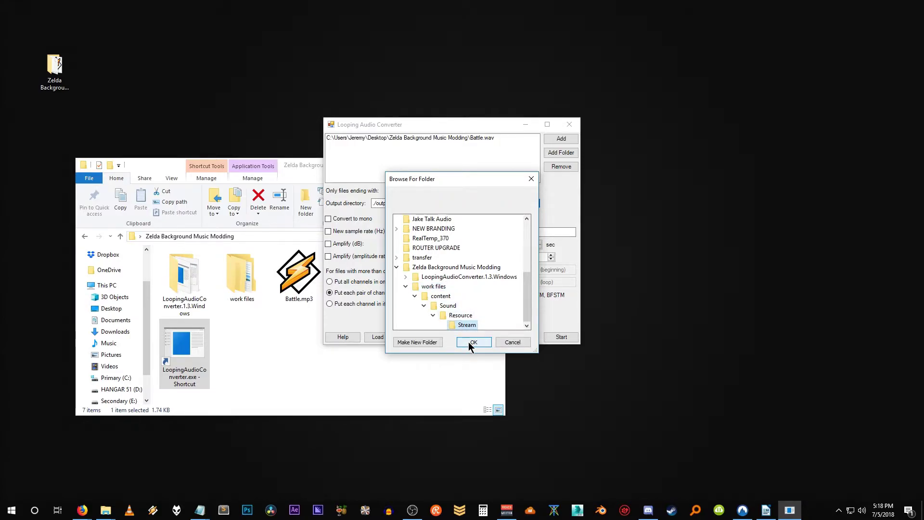
pyautogui.click(468, 341)
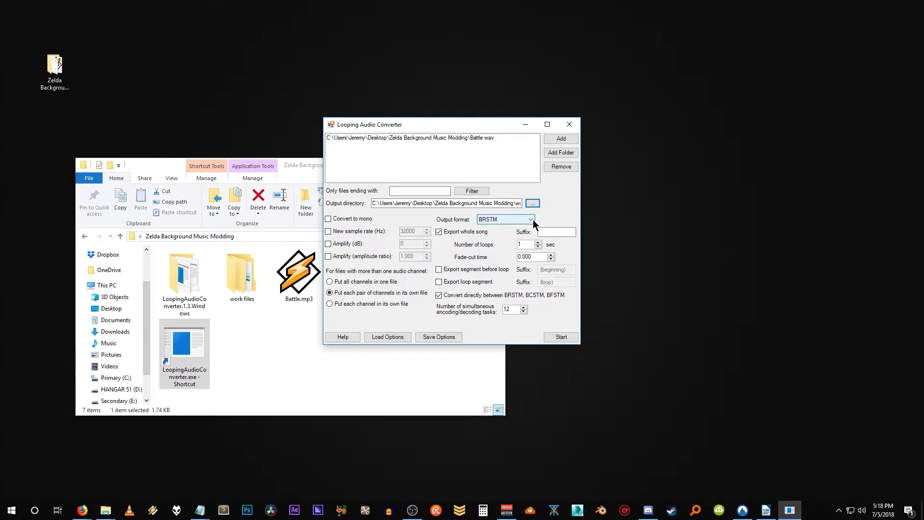
# Choose BFSTM as the output format and convert Battle.wav
pyautogui.click(531, 220)
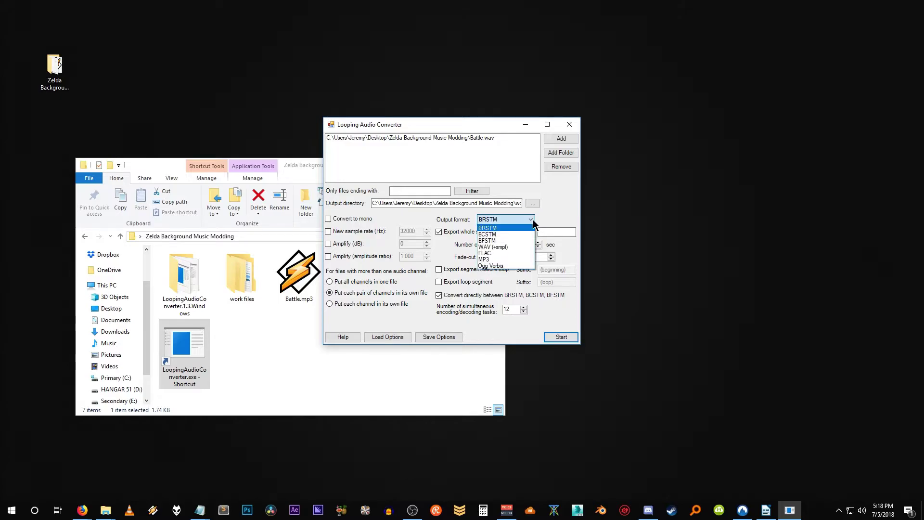
pyautogui.click(507, 240)
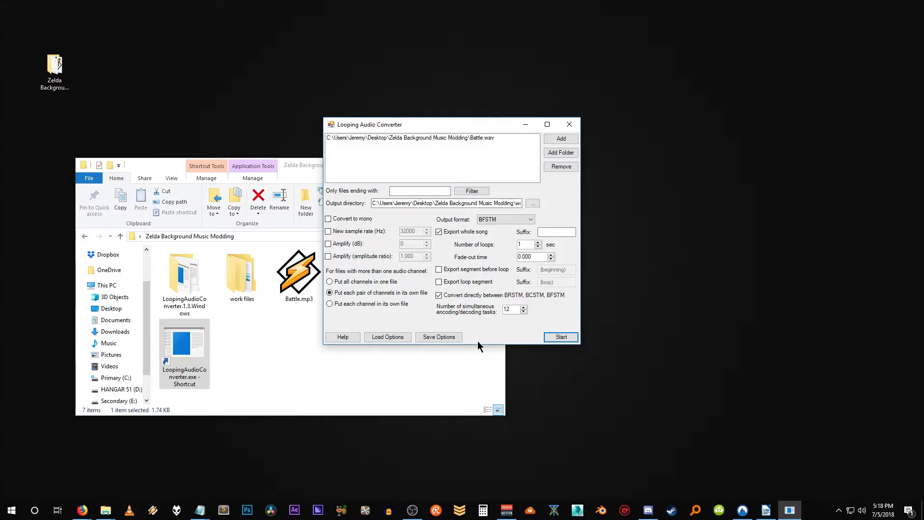
pyautogui.click(571, 339)
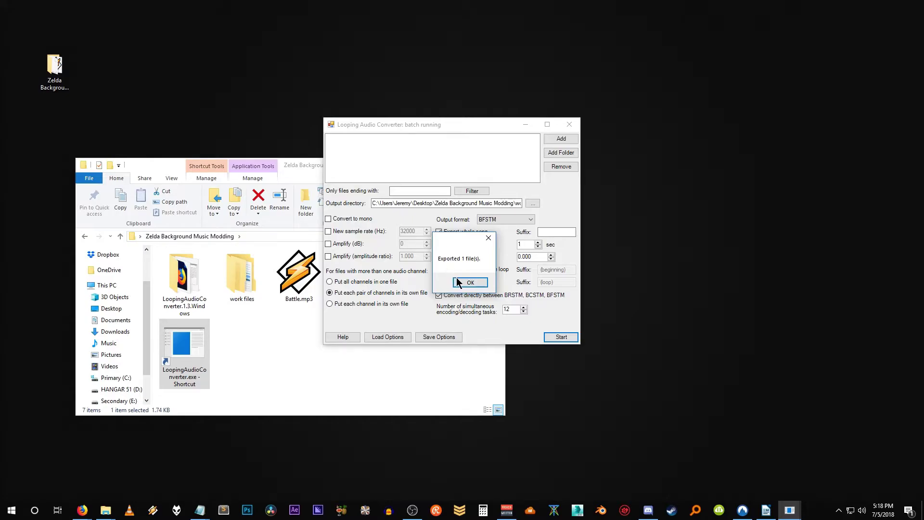
pyautogui.click(463, 284)
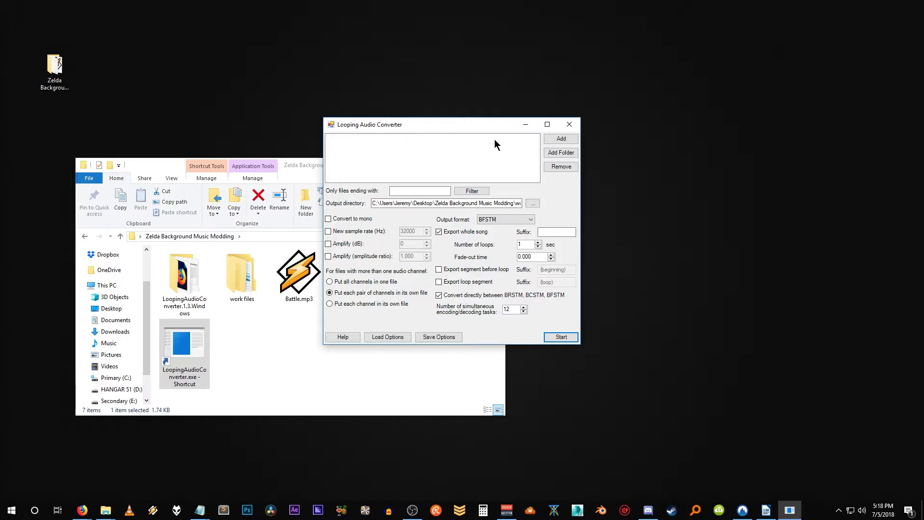
# Check Battle.bfstm in the new Stream folder, then copy the original BGM_SpBattle_Golem_main filename
pyautogui.click(564, 126)
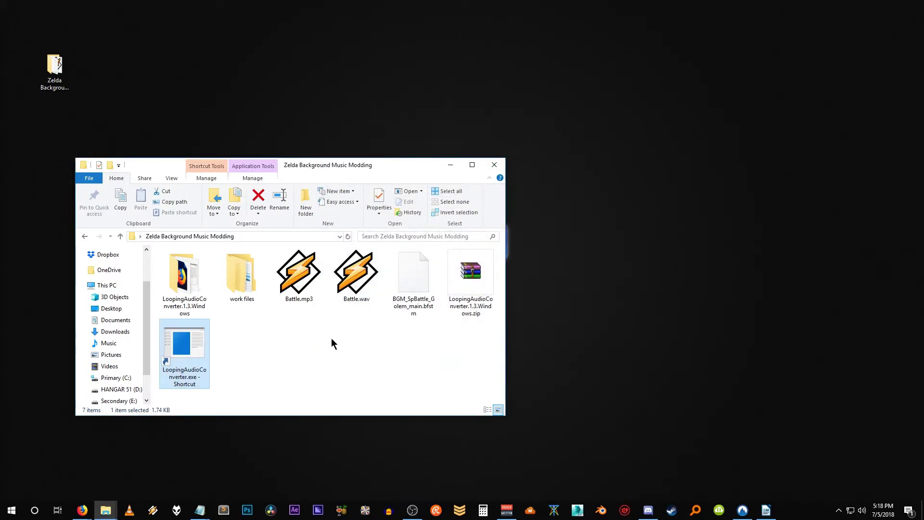
pyautogui.doubleClick(250, 278)
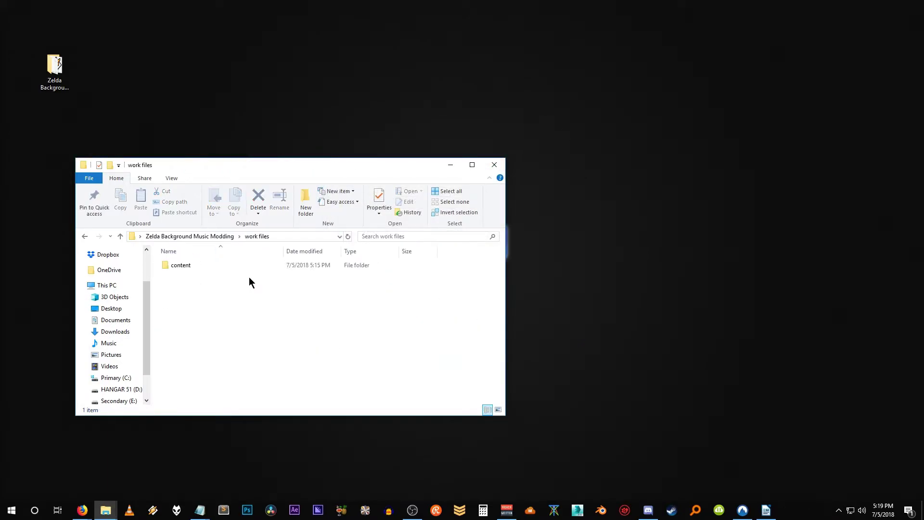
pyautogui.doubleClick(186, 266)
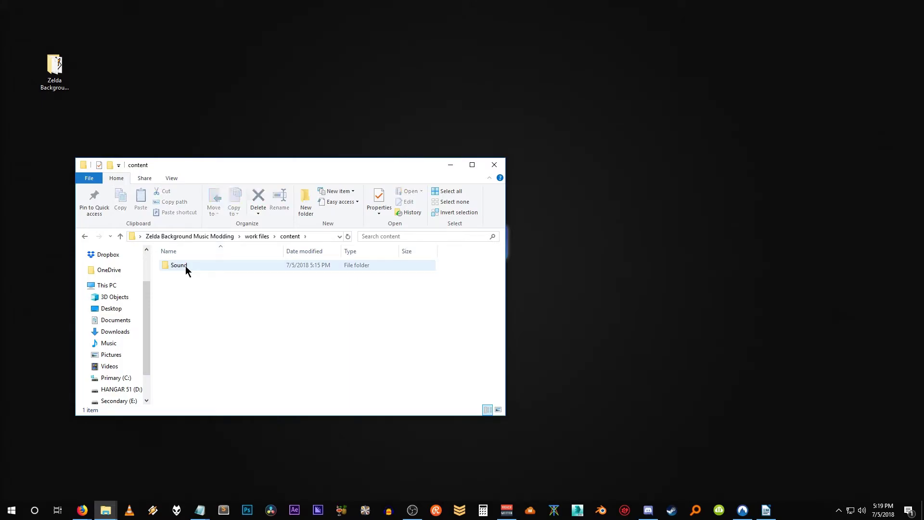
pyautogui.doubleClick(186, 266)
pyautogui.doubleClick(190, 266)
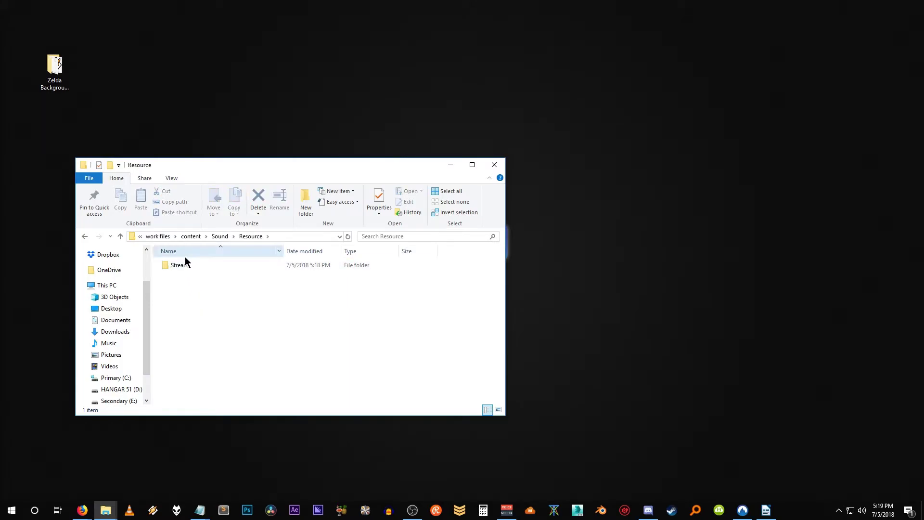
pyautogui.click(181, 264)
pyautogui.doubleClick(180, 265)
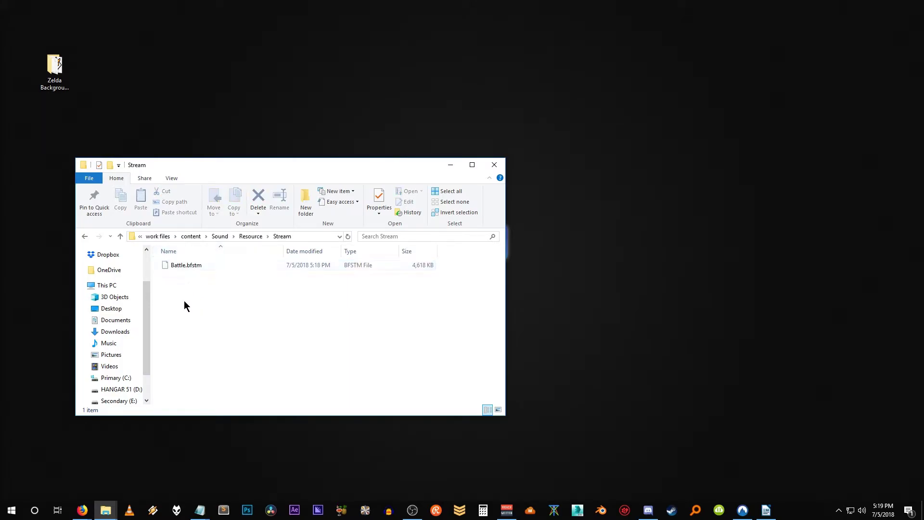
pyautogui.click(192, 265)
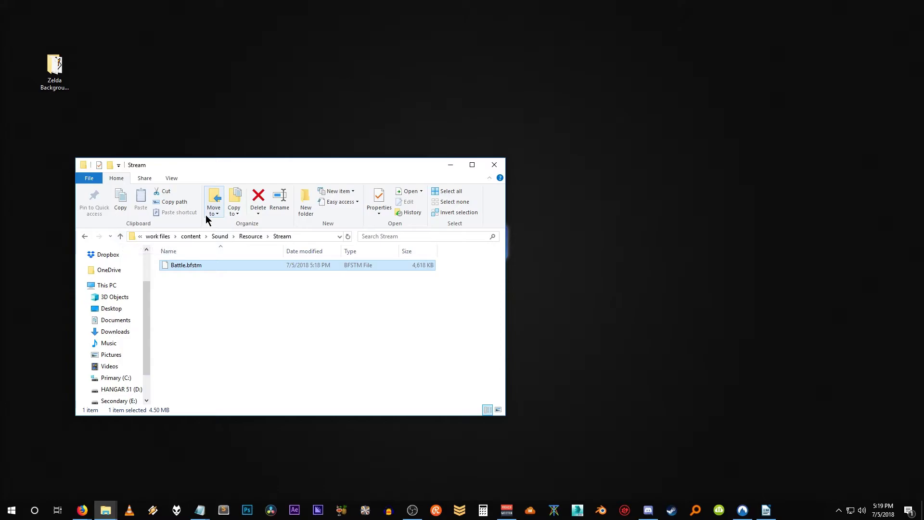
pyautogui.hotkey('alt', 'Up')
pyautogui.hotkey('alt', 'Up')
pyautogui.hotkey('alt', 'Up')
pyautogui.hotkey('alt', 'Up')
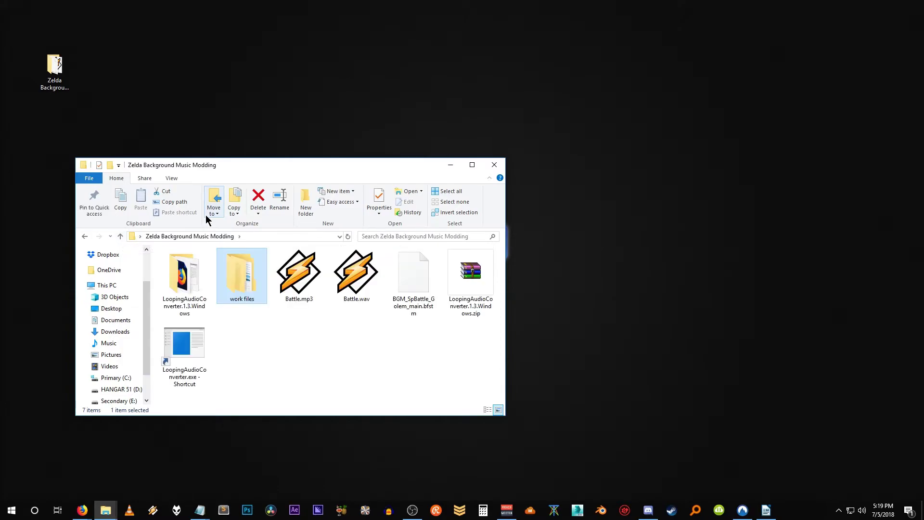
pyautogui.press('Right')
pyautogui.press('Right')
pyautogui.press('Right')
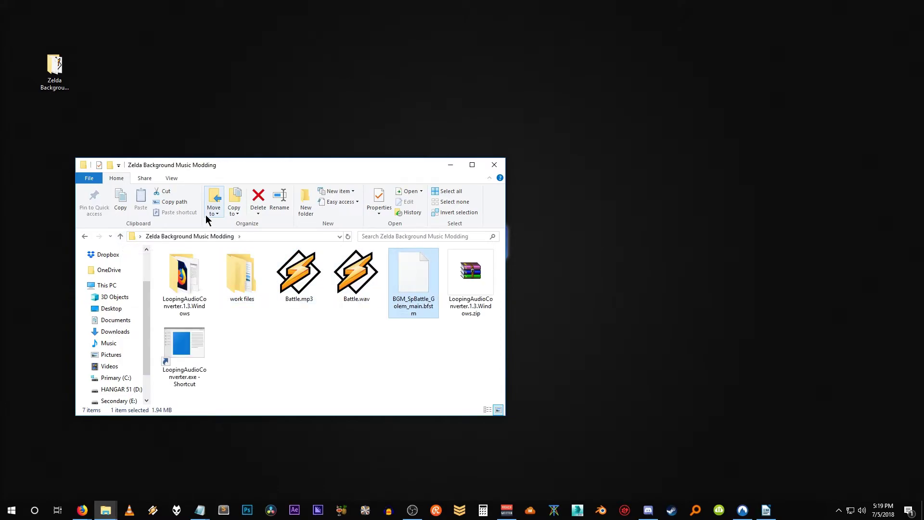
pyautogui.press('F2')
pyautogui.hotkey('ctrl', 'c')
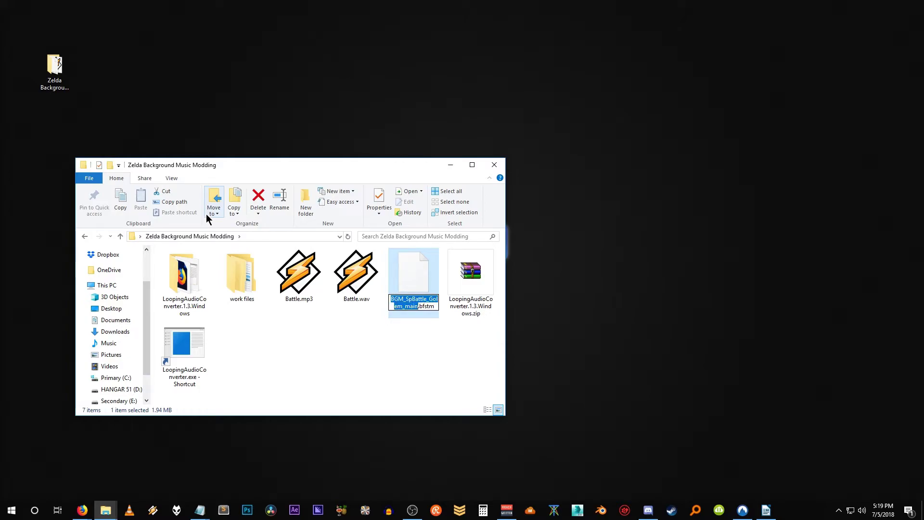
# Rename Battle.bfstm in work files\content\Sound\Resource\Stream to BGM_SpBattle_Golem_main.bfstm
pyautogui.doubleClick(234, 270)
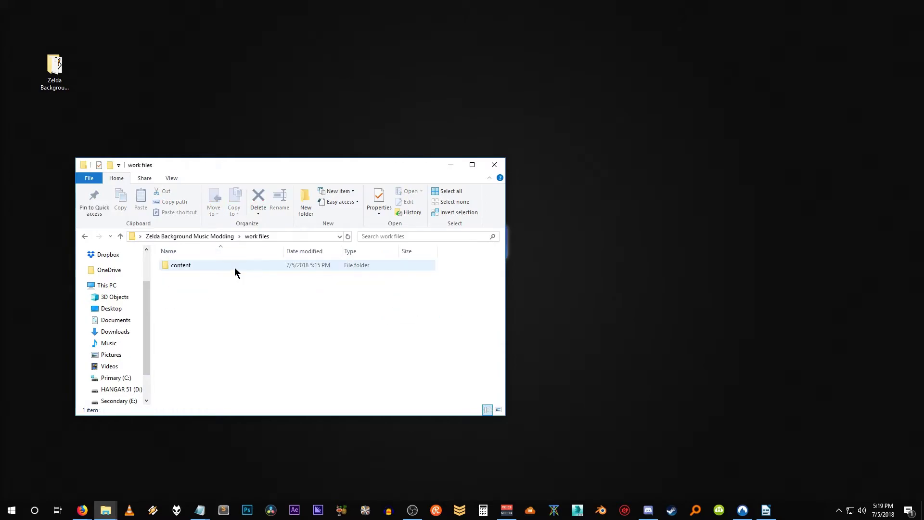
pyautogui.doubleClick(200, 268)
pyautogui.doubleClick(200, 270)
pyautogui.doubleClick(200, 269)
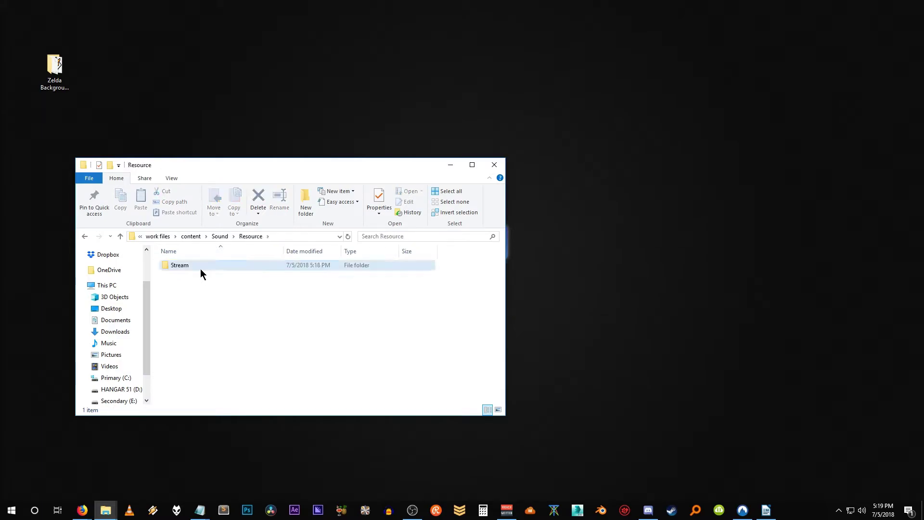
pyautogui.doubleClick(200, 269)
pyautogui.click(176, 267)
pyautogui.press('F2')
pyautogui.hotkey('ctrl', 'v')
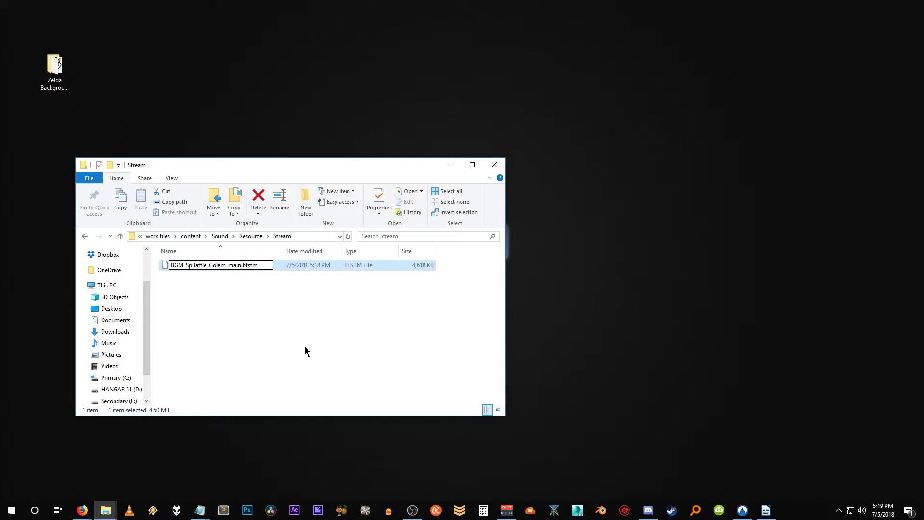
# Commit the new track name and go back up to the work files folder
pyautogui.press('Return')
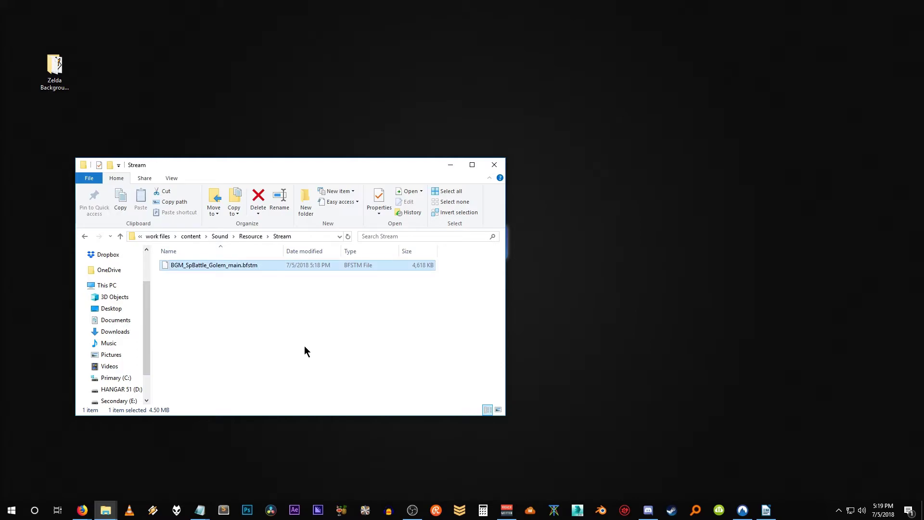
pyautogui.press('BackSpace')
pyautogui.press('BackSpace')
pyautogui.press('BackSpace')
pyautogui.press('BackSpace')
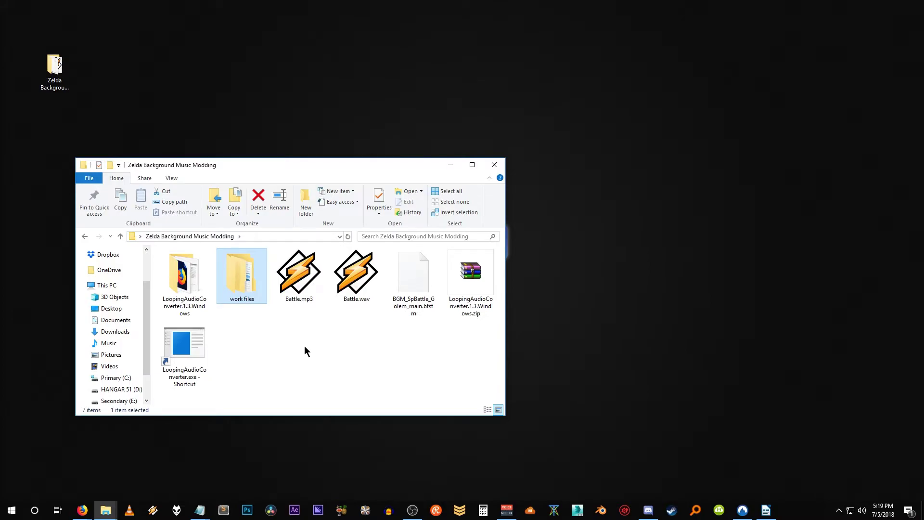
pyautogui.press('Right')
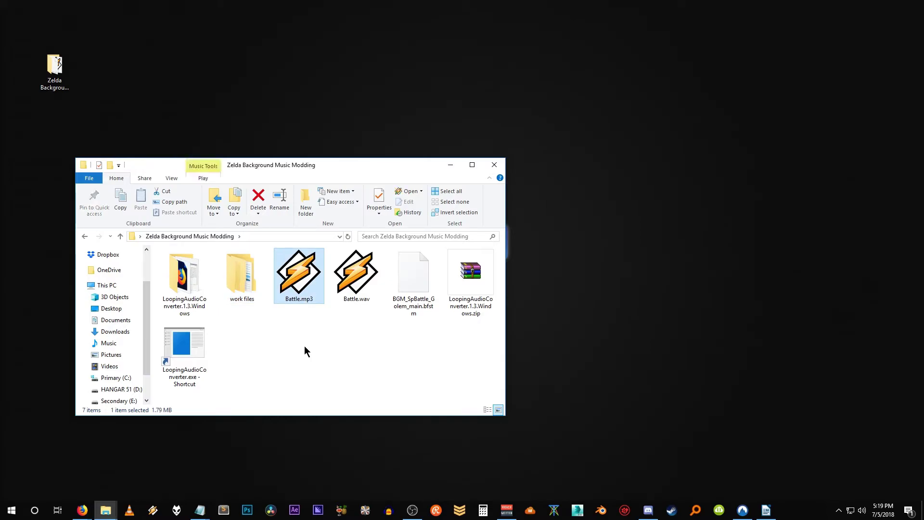
pyautogui.press('Left')
# Open work files and copy its content folder
pyautogui.press('Return')
pyautogui.press('Down')
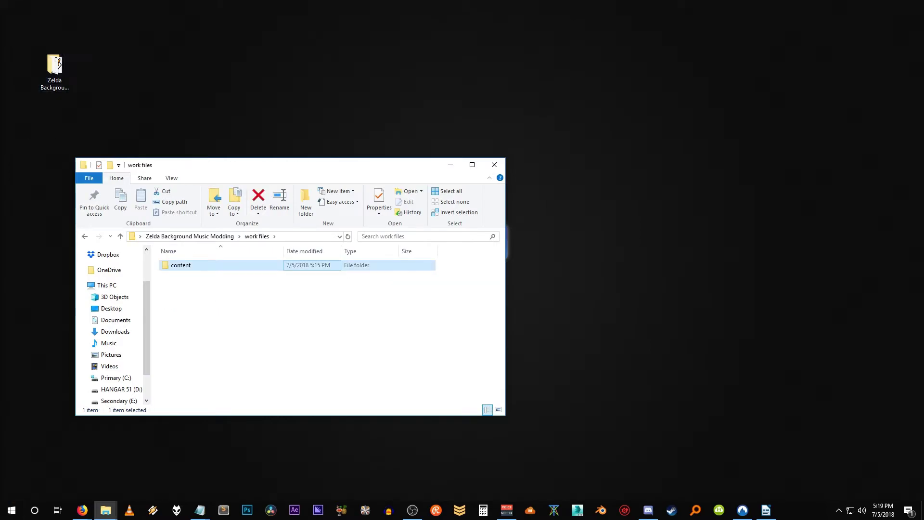
pyautogui.rightClick(178, 264)
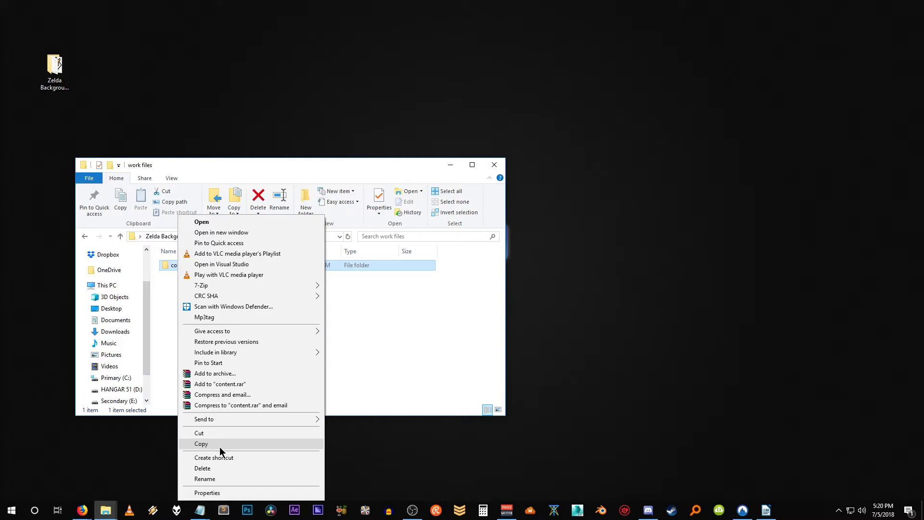
pyautogui.click(207, 444)
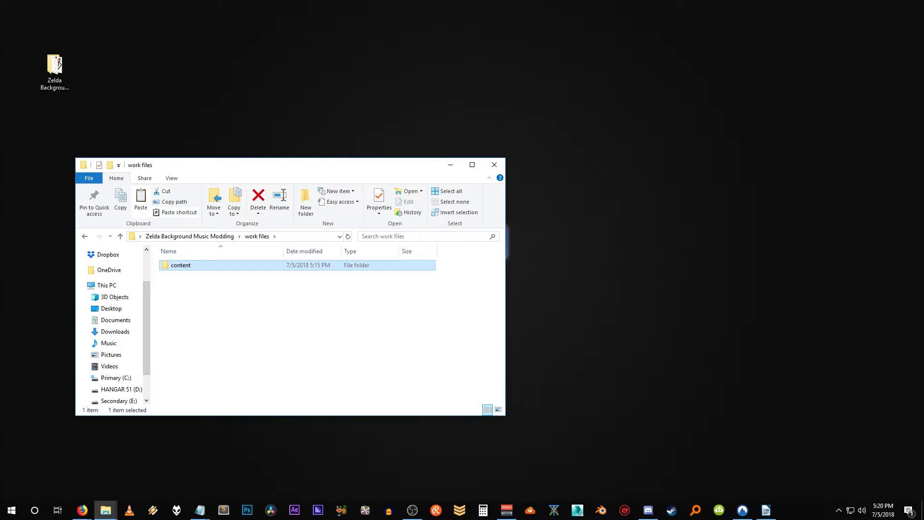
# In the Cemu folder window, open mlc01 > usr > title > 00050000 > 101C9500
pyautogui.moveTo(923, 148); pyautogui.dragTo(515, 76)
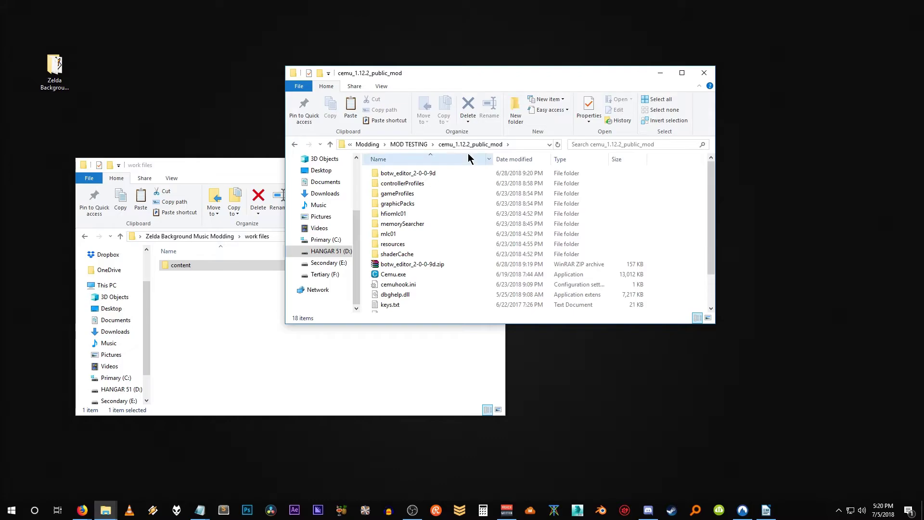
pyautogui.doubleClick(395, 236)
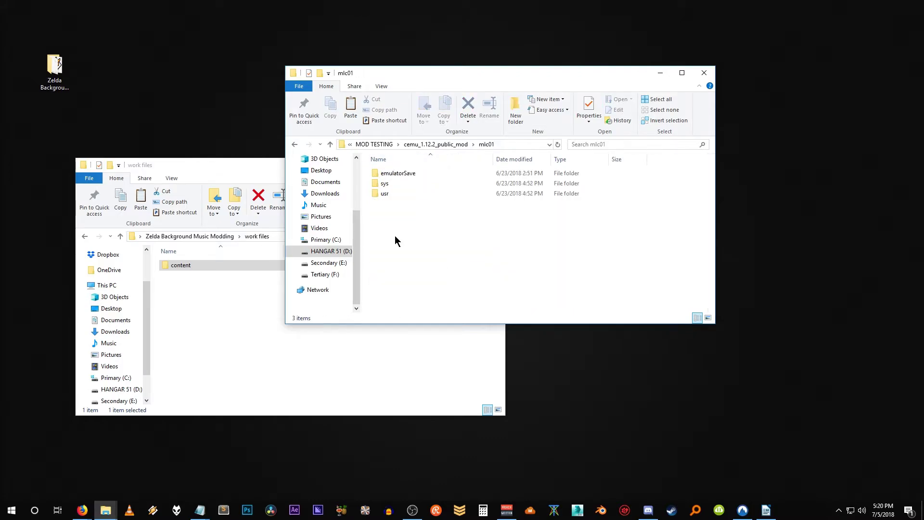
pyautogui.doubleClick(388, 191)
pyautogui.doubleClick(400, 183)
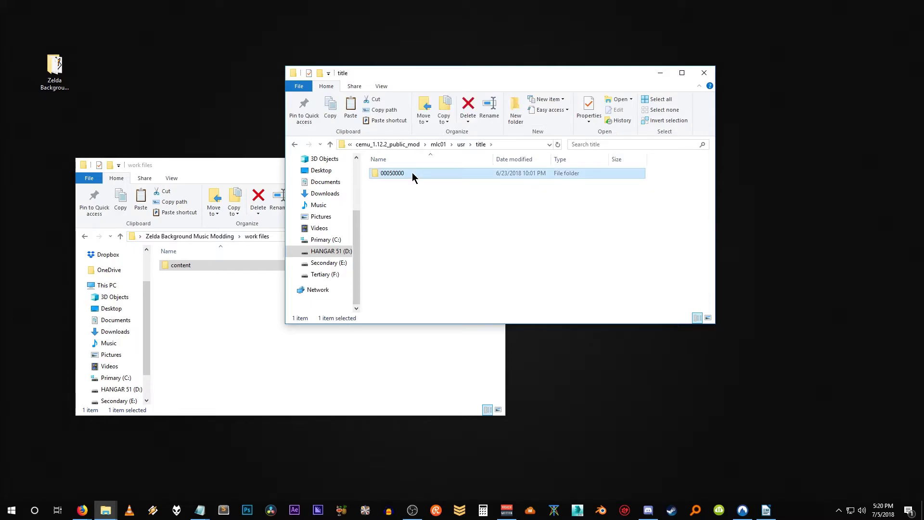
pyautogui.doubleClick(412, 173)
pyautogui.doubleClick(412, 173)
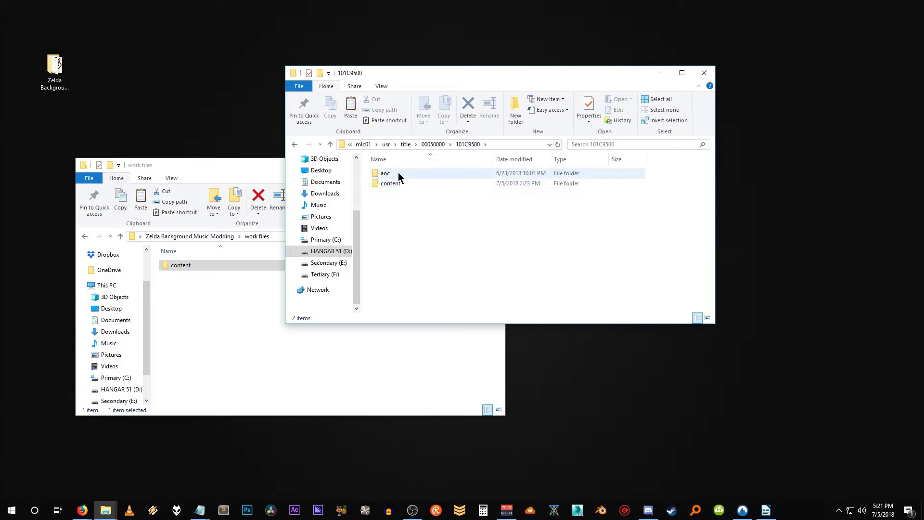
# Check inside the aoc and content folders, returning to 101C9500 each time
pyautogui.doubleClick(397, 172)
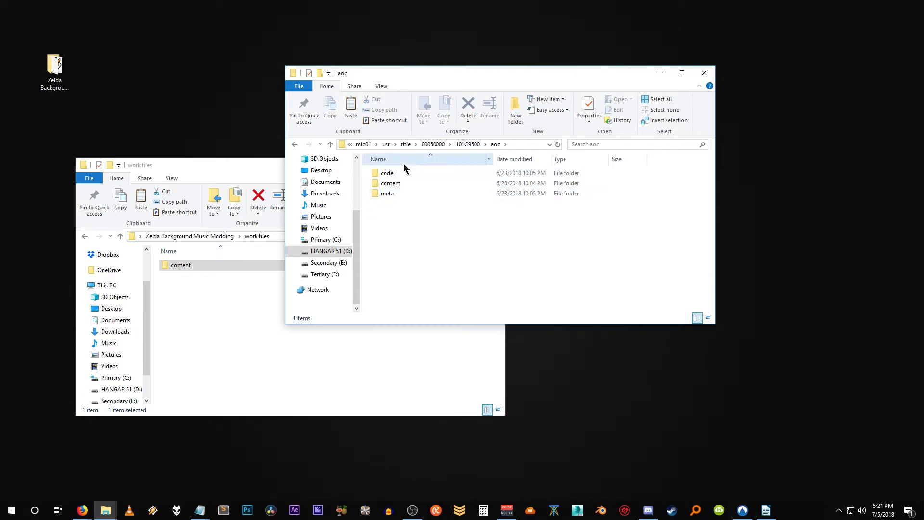
pyautogui.click(330, 144)
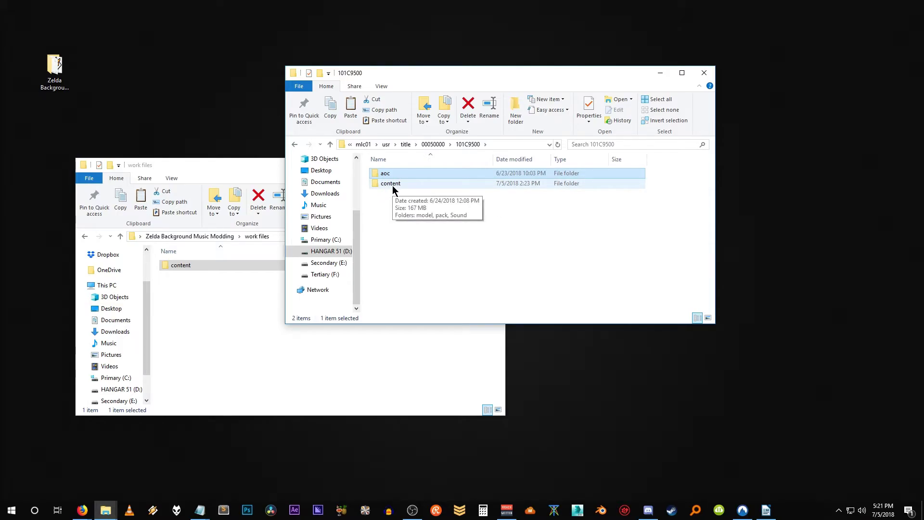
pyautogui.doubleClick(392, 186)
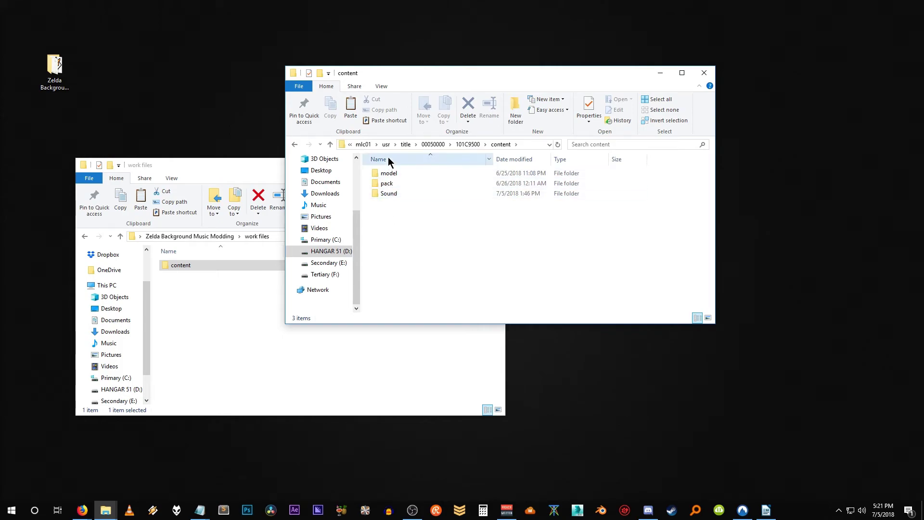
pyautogui.click(330, 144)
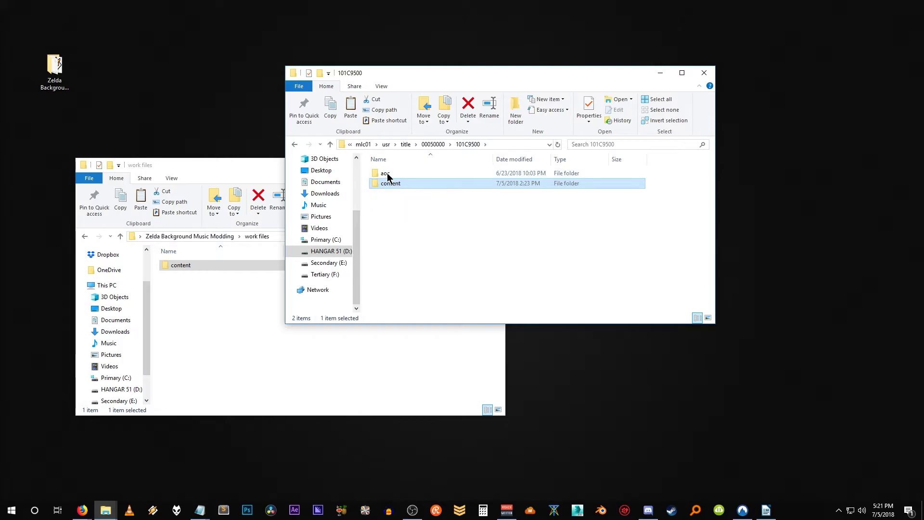
# Browse content > Sound > Resource > Stream, select Demo105_0_SoundTrack.bfstm, then return to content
pyautogui.moveTo(406, 182)
pyautogui.doubleClick(393, 184)
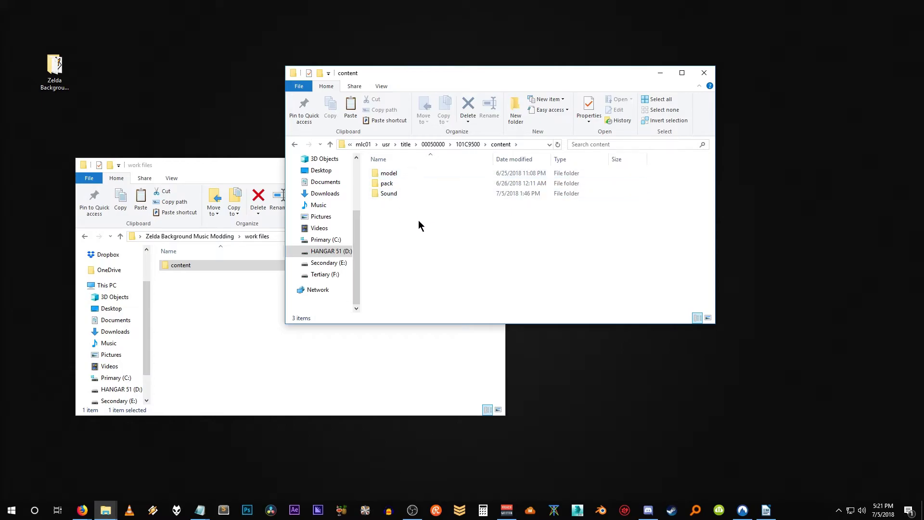
pyautogui.moveTo(399, 194)
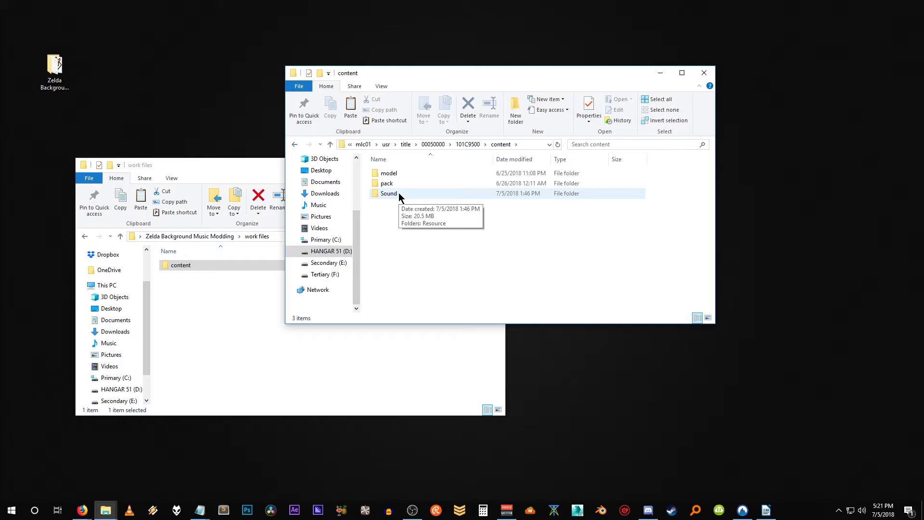
pyautogui.doubleClick(398, 193)
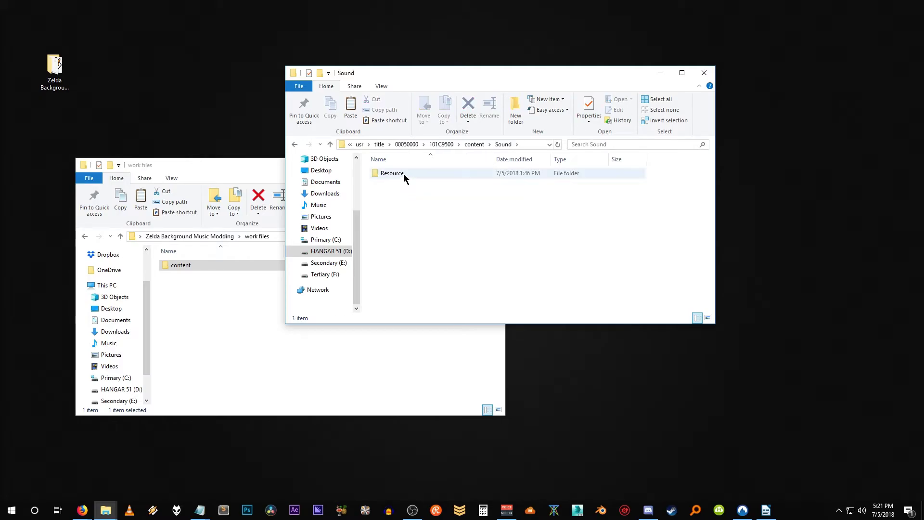
pyautogui.doubleClick(403, 173)
pyautogui.doubleClick(403, 172)
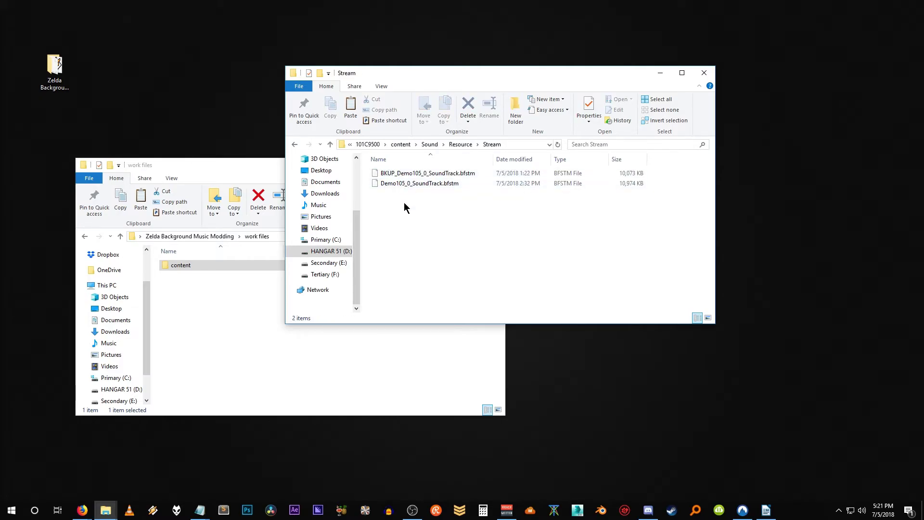
pyautogui.click(439, 184)
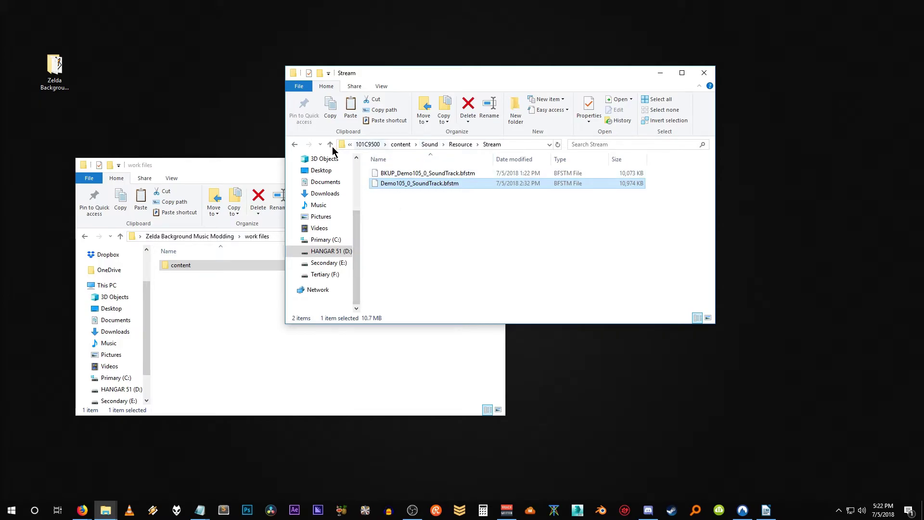
pyautogui.click(399, 144)
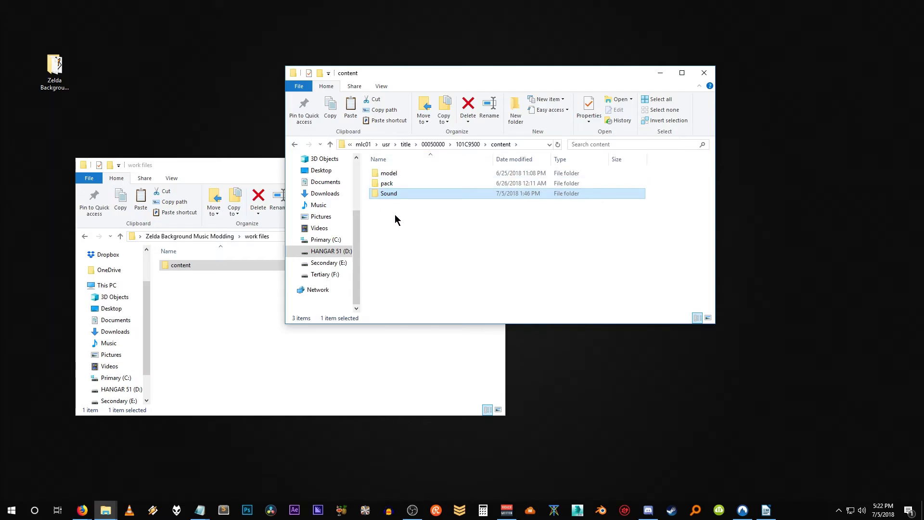
# Copy BGM_SpBattle_Golem_main.bfstm from the work files content/Sound/Resource/Stream folder
pyautogui.doubleClick(174, 265)
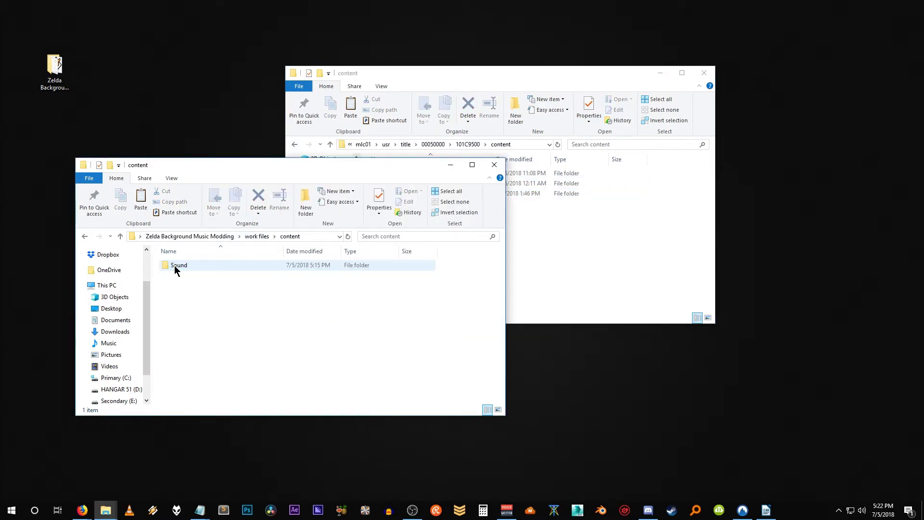
pyautogui.doubleClick(174, 265)
pyautogui.doubleClick(174, 265)
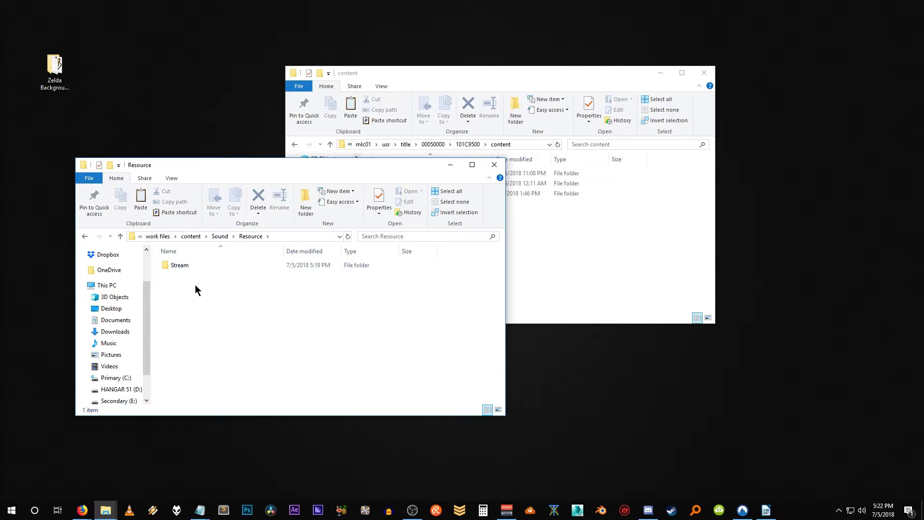
pyautogui.doubleClick(182, 266)
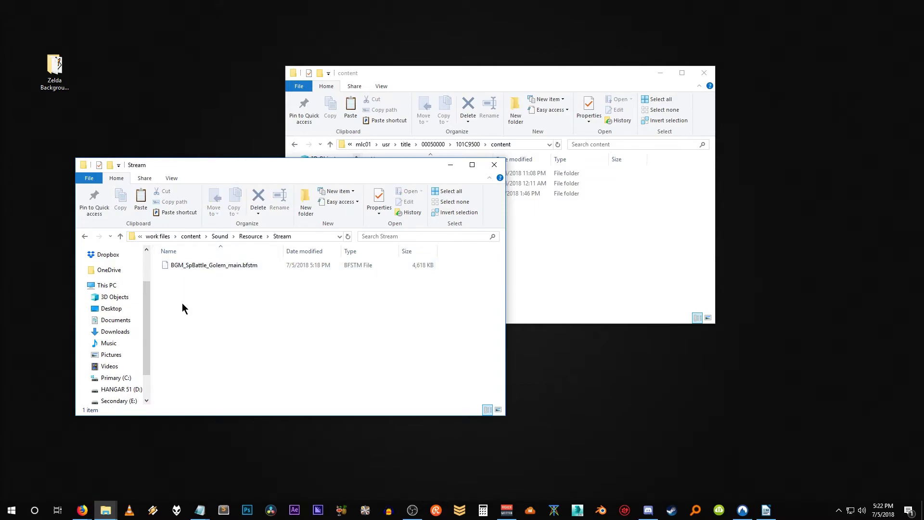
pyautogui.rightClick(200, 266)
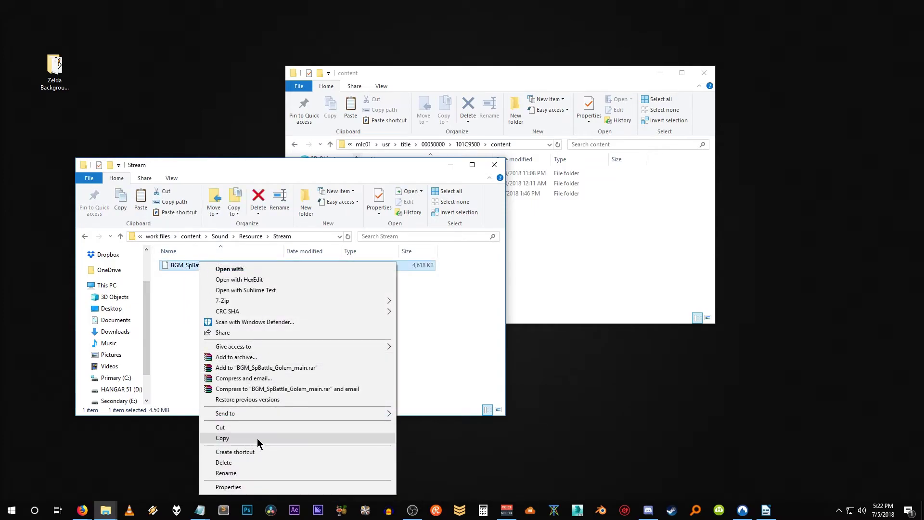
pyautogui.click(257, 438)
# Paste the track into the game's content/Sound/Resource/Stream folder
pyautogui.click(609, 256)
pyautogui.doubleClick(403, 191)
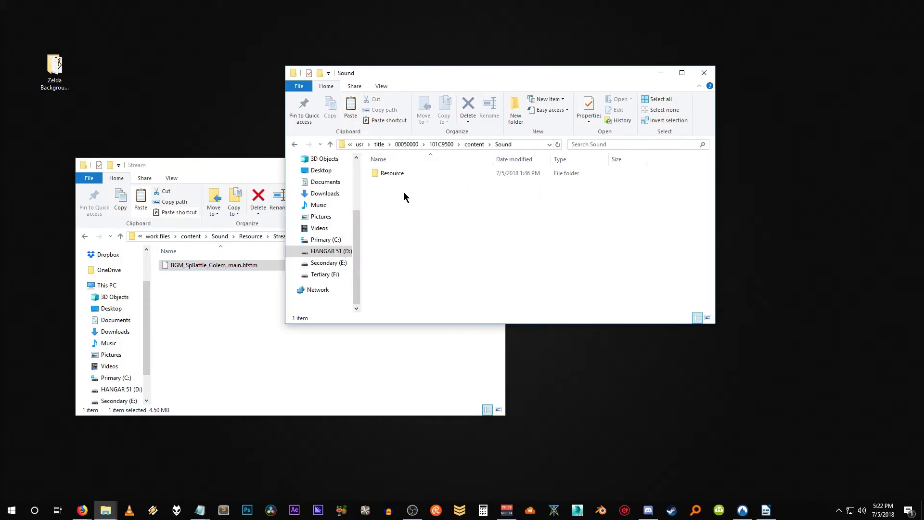
pyautogui.doubleClick(412, 175)
pyautogui.doubleClick(414, 176)
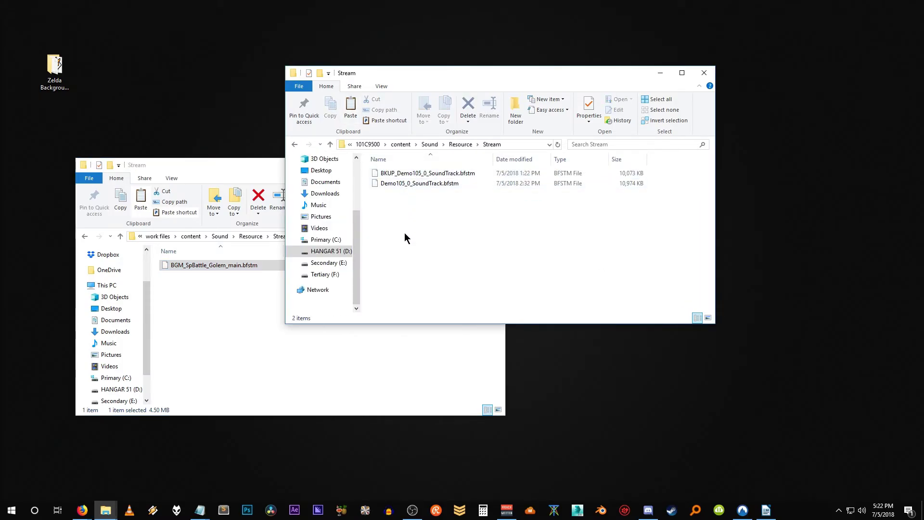
pyautogui.rightClick(392, 198)
pyautogui.click(446, 261)
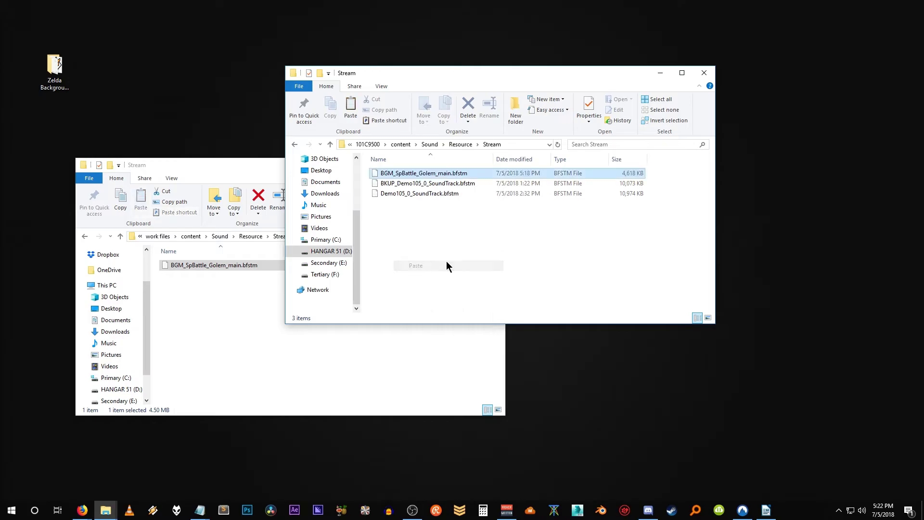
# Minimize the work files window and reposition the game's Stream window mid-screen
pyautogui.click(201, 165)
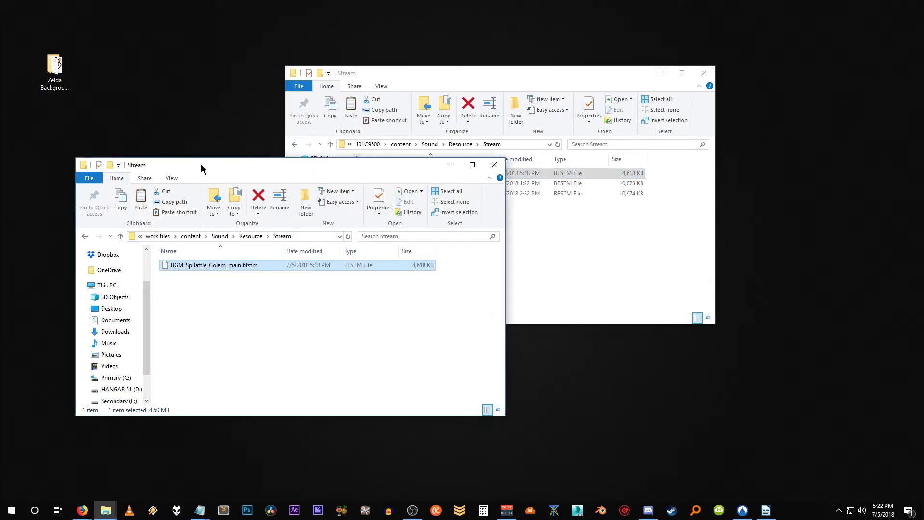
pyautogui.click(451, 167)
pyautogui.moveTo(472, 70); pyautogui.dragTo(443, 351)
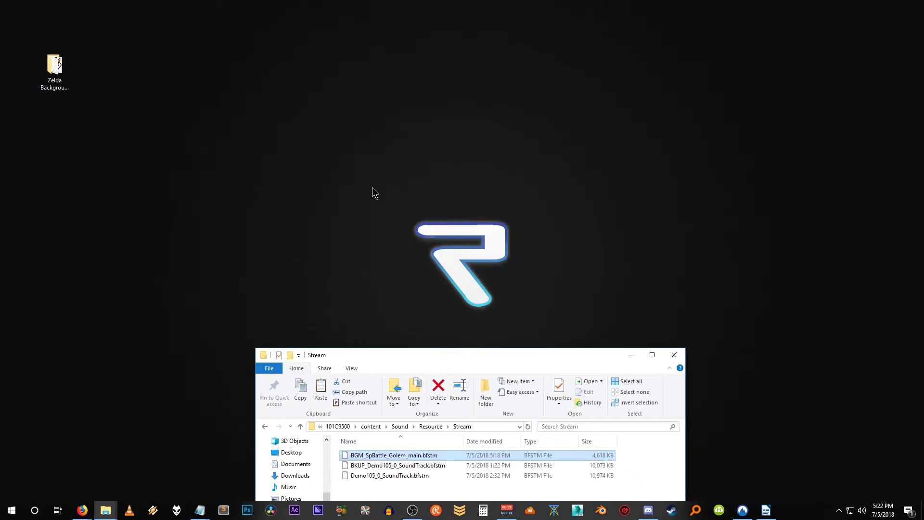
pyautogui.moveTo(371, 185); pyautogui.dragTo(562, 345)
pyautogui.moveTo(448, 355); pyautogui.dragTo(451, 131)
# Navigate up from Stream to the cemu_1.12.2_public_mod folder
pyautogui.doubleClick(303, 202)
pyautogui.doubleClick(303, 203)
pyautogui.click(303, 203)
pyautogui.click(303, 203)
pyautogui.click(303, 202)
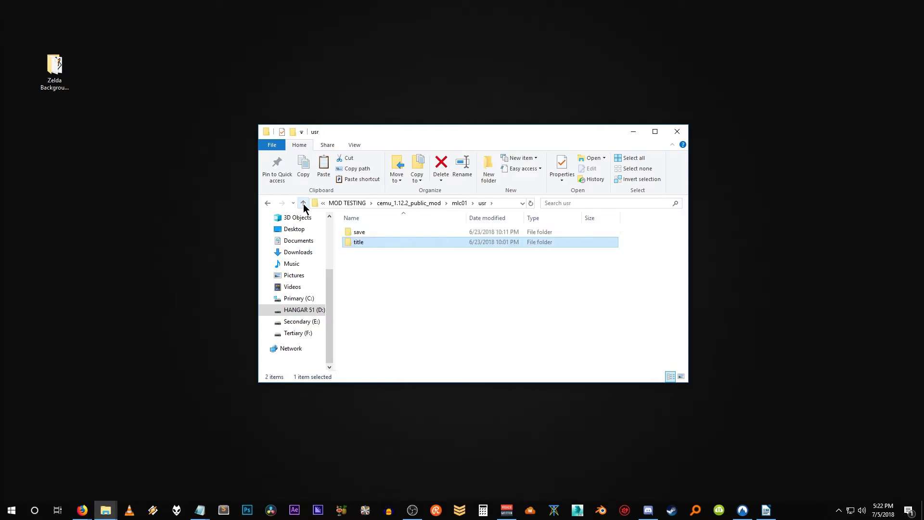
pyautogui.click(303, 203)
pyautogui.click(303, 203)
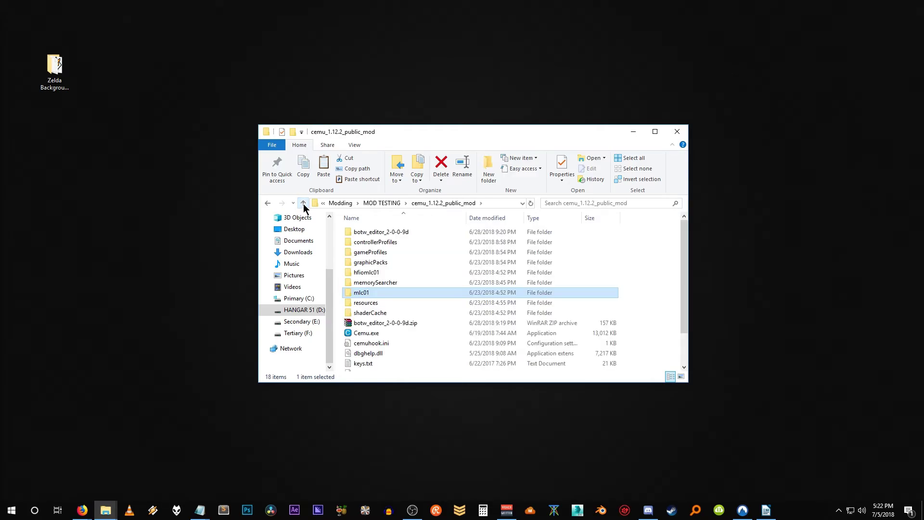
# Run Cemu.exe past the security warning and show its recent games list
pyautogui.doubleClick(368, 333)
pyautogui.click(483, 269)
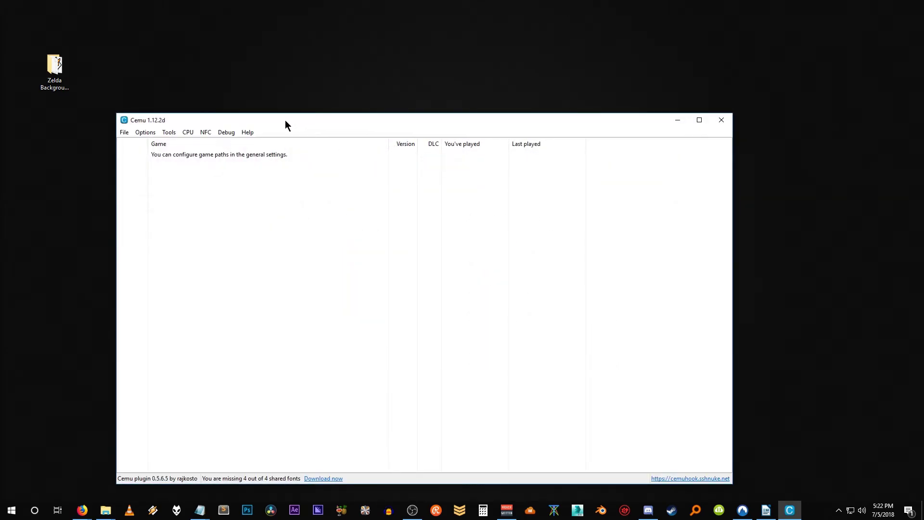
pyautogui.moveTo(284, 121); pyautogui.dragTo(307, 91)
pyautogui.click(147, 102)
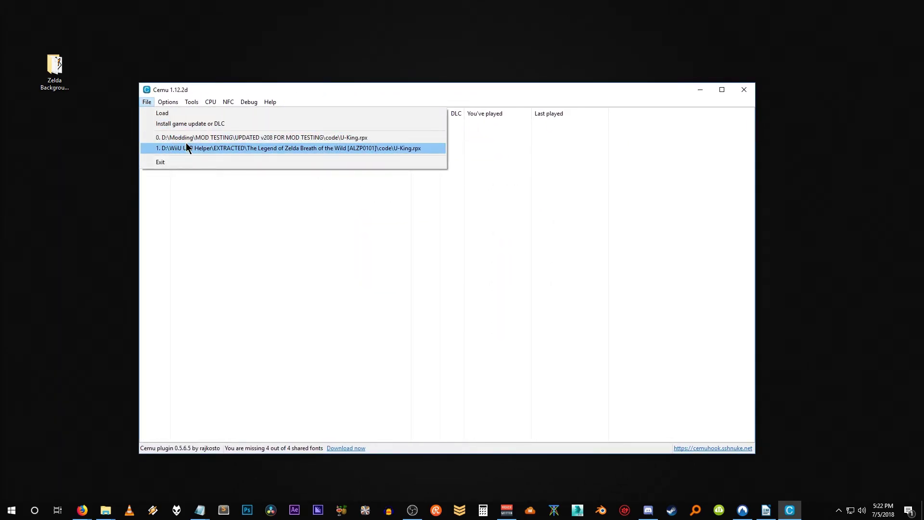
# Load recent entry 0, MOD TESTING U-King.rpx, to start Breath of the Wild v208
pyautogui.click(189, 138)
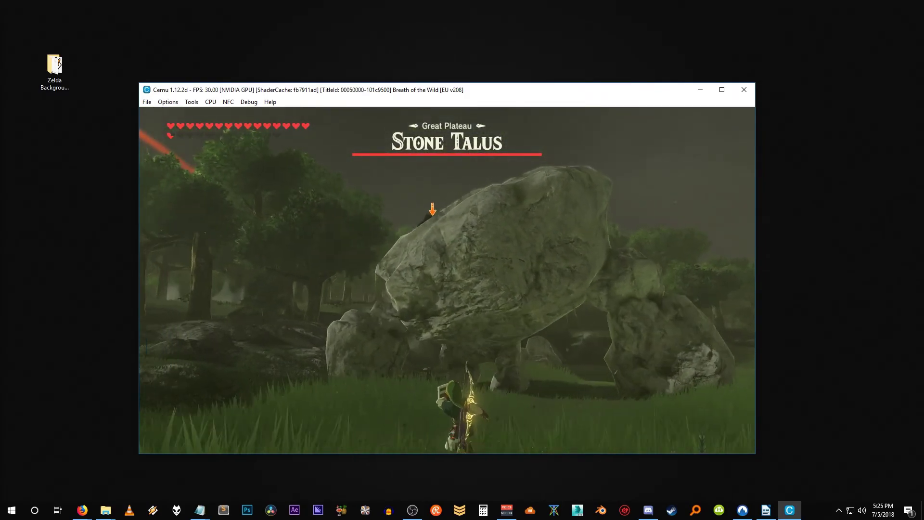
# Open the inventory, switch to the Adventure Log, then close the menu
pyautogui.hotkey('alt', 'Tab')
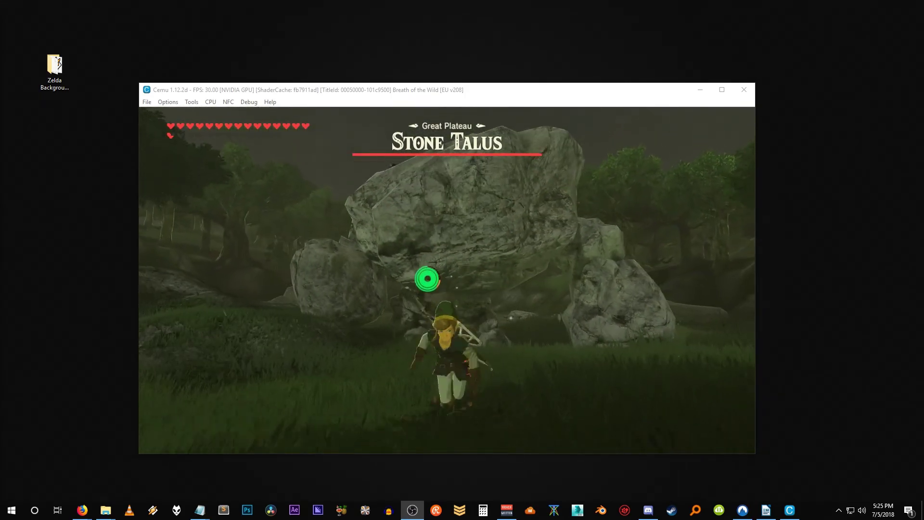
pyautogui.press('Return')
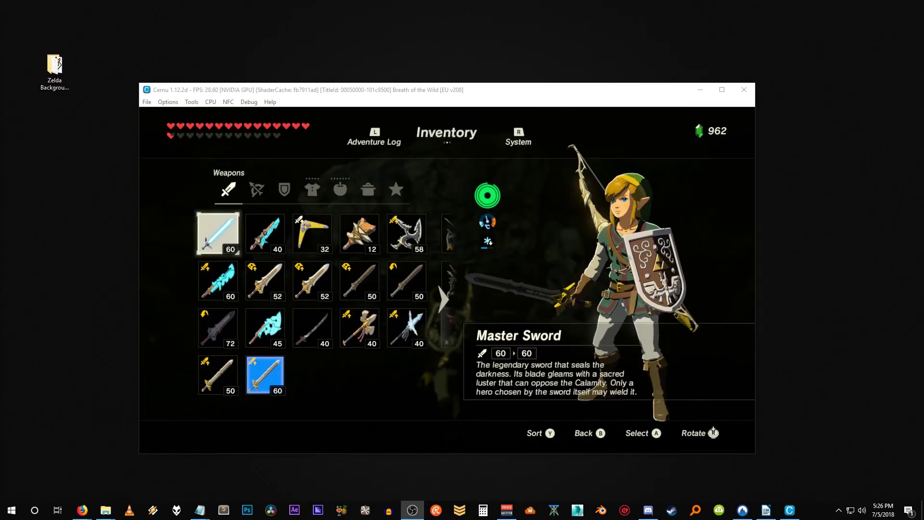
pyautogui.press('q')
pyautogui.press('Return')
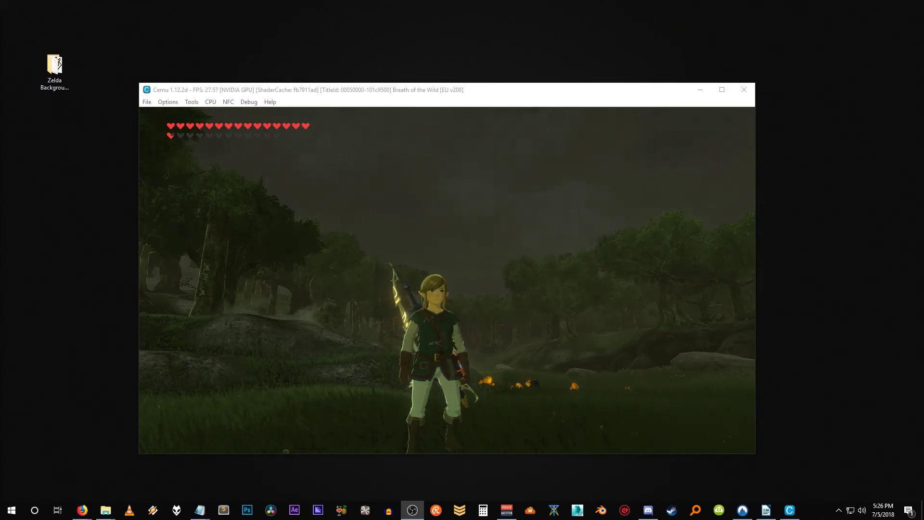
# Walk Link over the dropped Opal, Amber and Ruby gems to collect them
pyautogui.press('w')
pyautogui.press('w')
pyautogui.press('e')
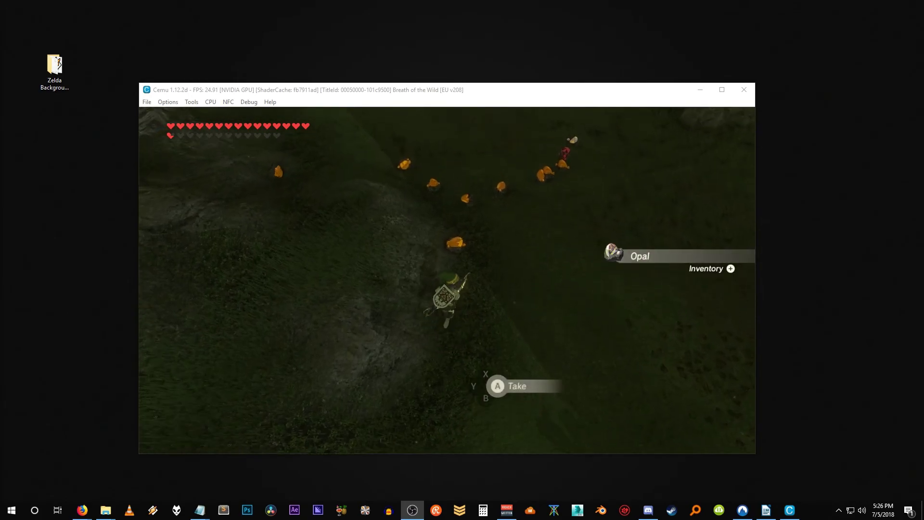
pyautogui.press('e')
pyautogui.press('w')
pyautogui.press('e')
pyautogui.press('e')
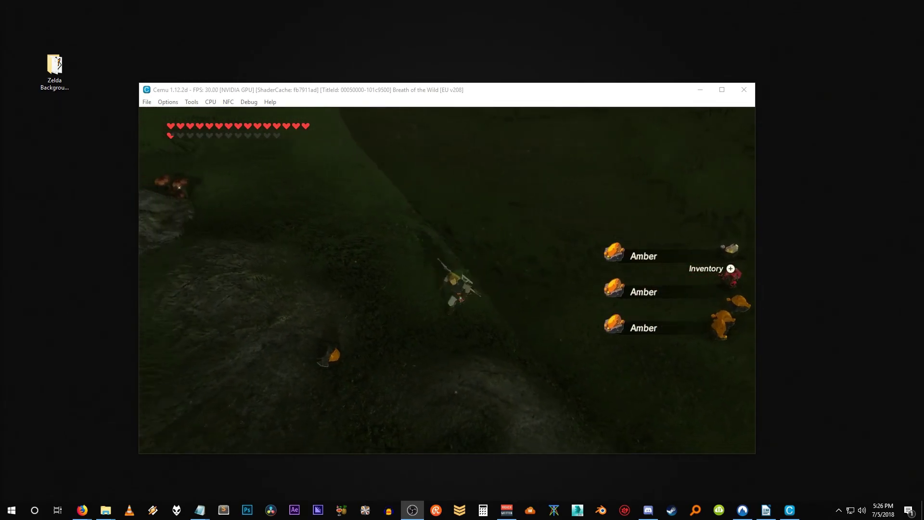
pyautogui.press('w')
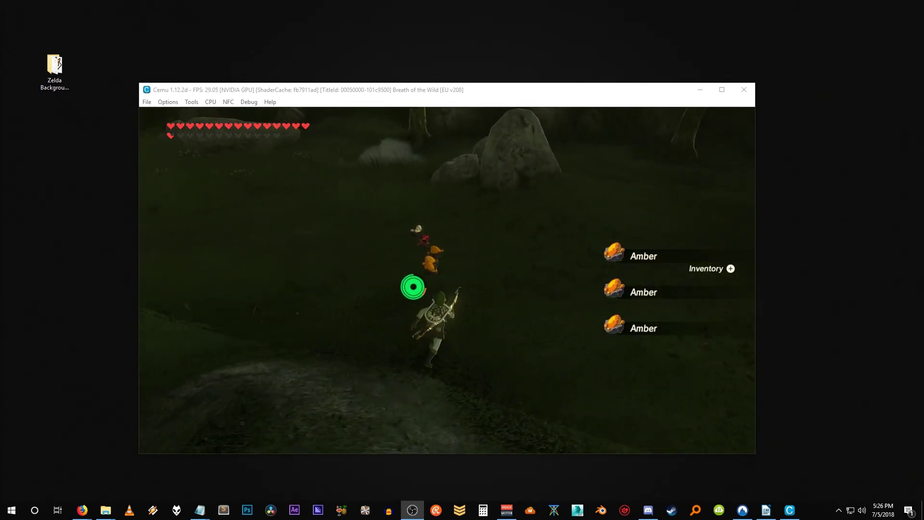
pyautogui.press('e')
pyautogui.press('w')
pyautogui.press('e')
pyautogui.press('e')
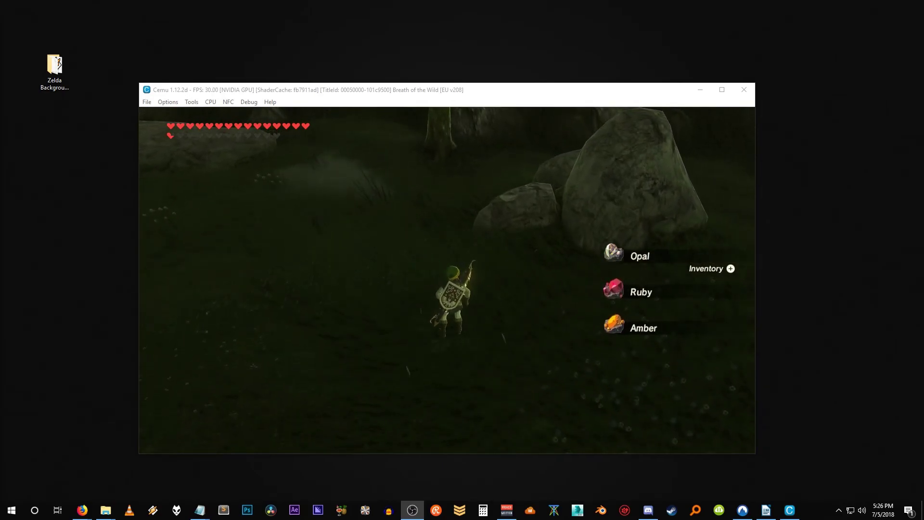
pyautogui.press('w')
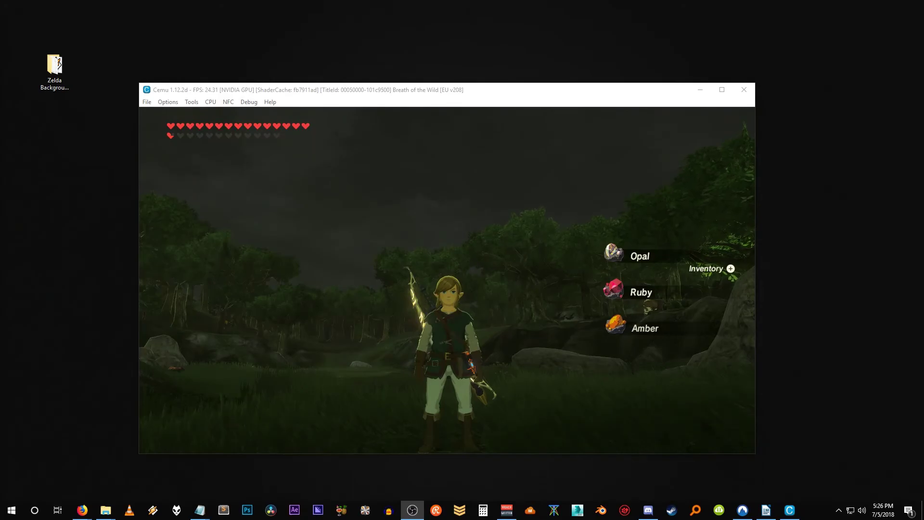
# Walk Link into the forest and swing the camera around to face him
pyautogui.press('w')
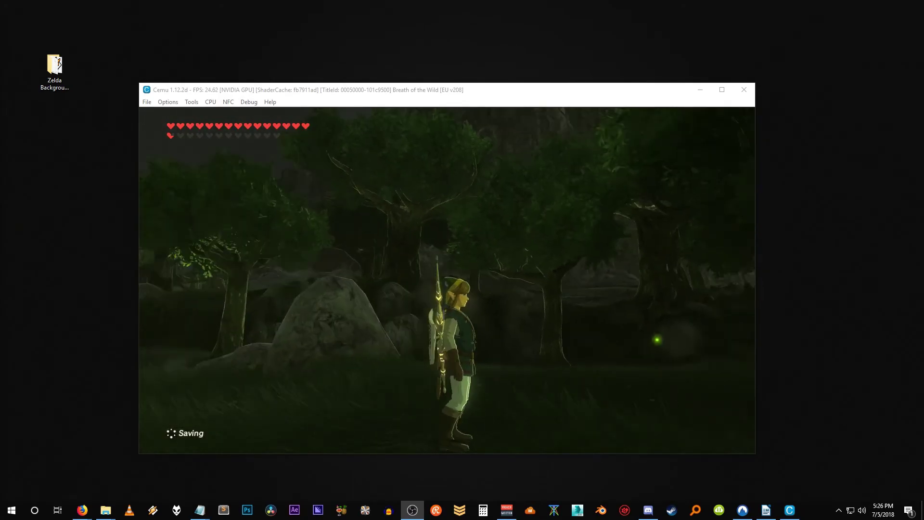
pyautogui.press('a')
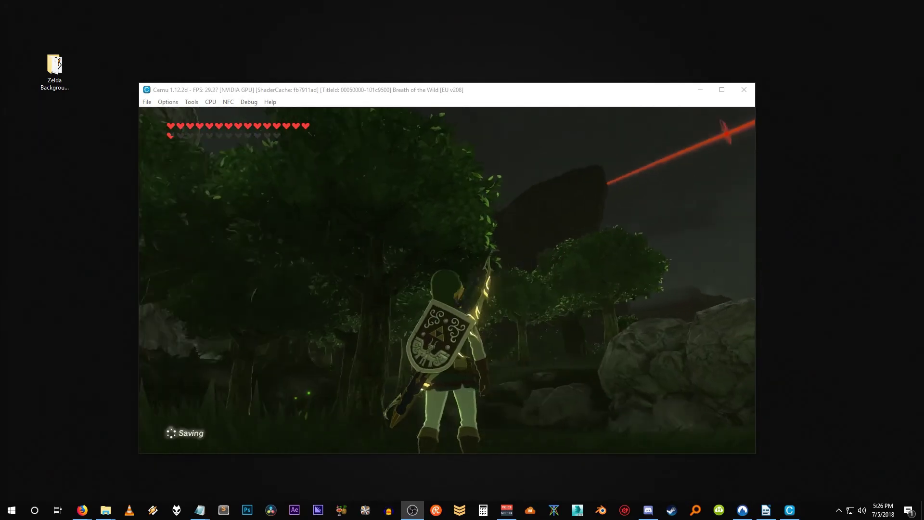
pyautogui.press('s')
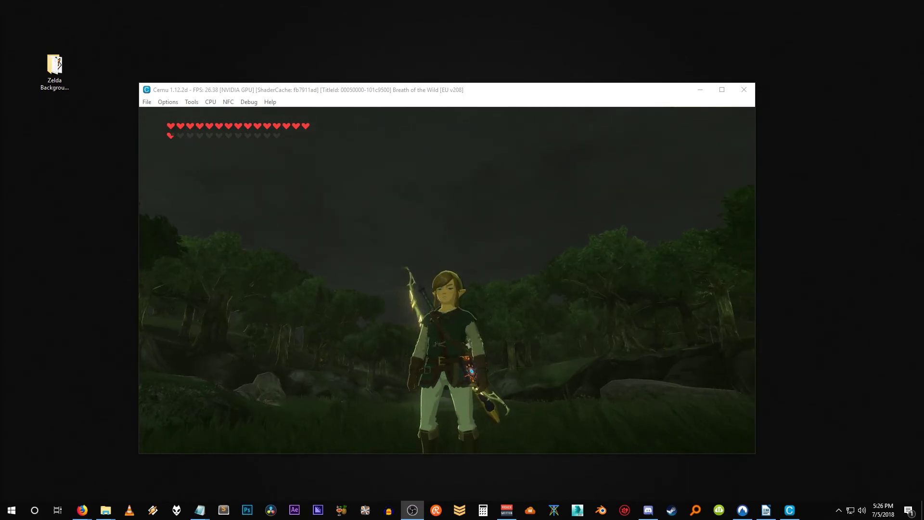